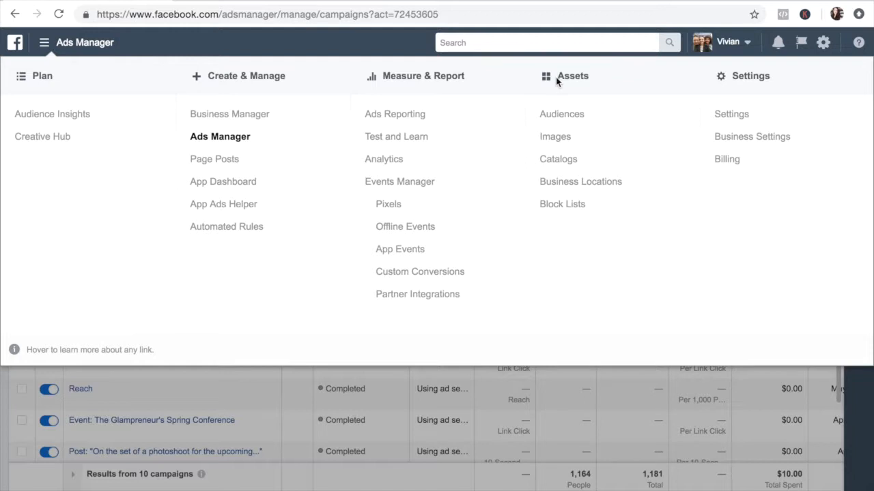
Step: Start a new saved audience from the Audiences page and name it Black Friday
{"action": "left_click", "coordinate": [558, 116]}
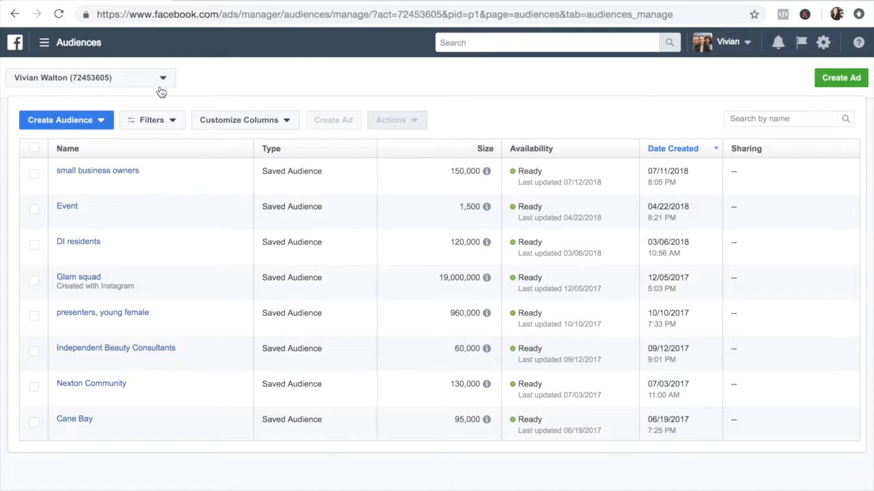
{"action": "left_click", "coordinate": [87, 123]}
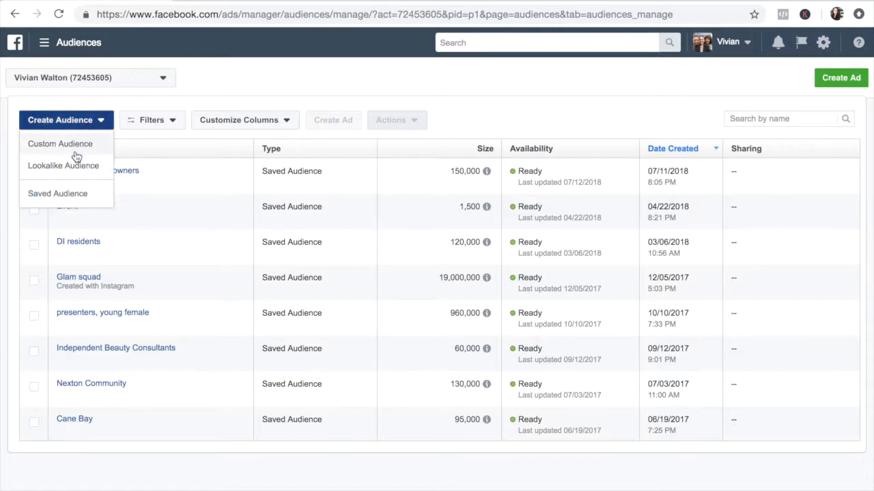
{"action": "left_click", "coordinate": [73, 194]}
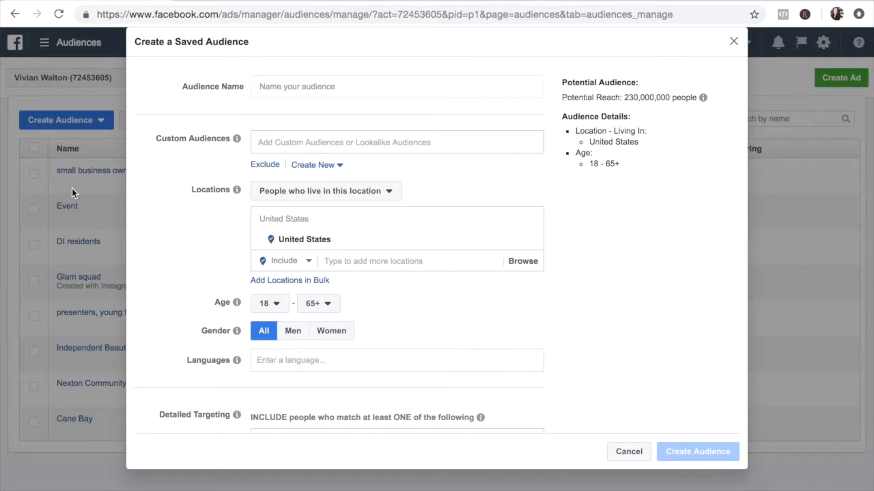
{"action": "left_click", "coordinate": [271, 91]}
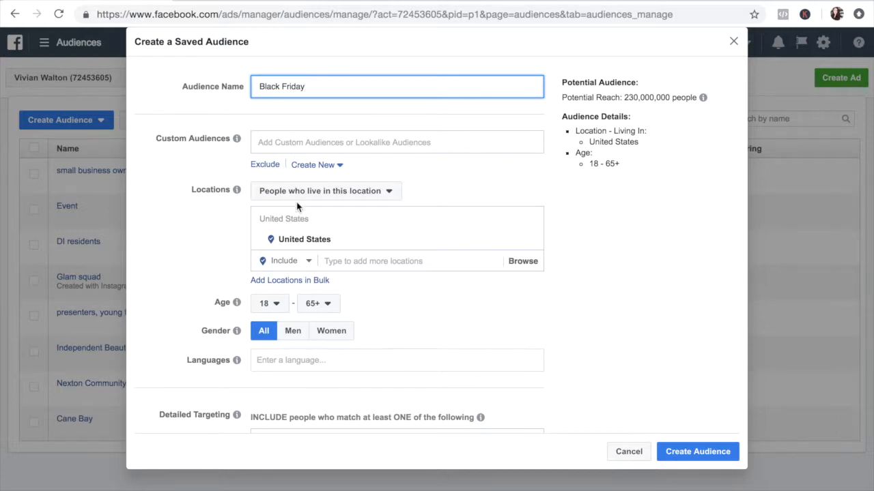
Step: Add the states of Georgia and Florida, United States, to the audience's included locations
{"action": "scroll", "coordinate": [296, 214], "scroll_direction": "down", "scroll_amount": 1}
{"action": "scroll", "coordinate": [297, 214], "scroll_direction": "down", "scroll_amount": 2}
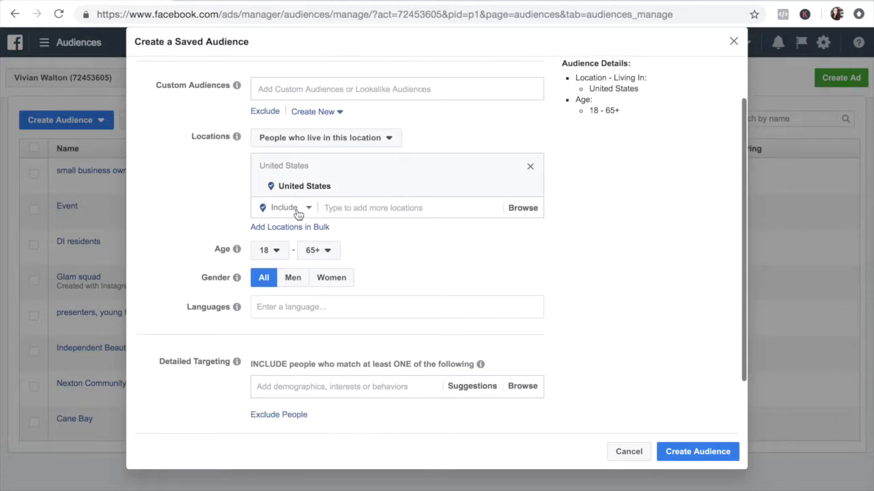
{"action": "left_click", "coordinate": [349, 205]}
{"action": "type", "text": "geor"}
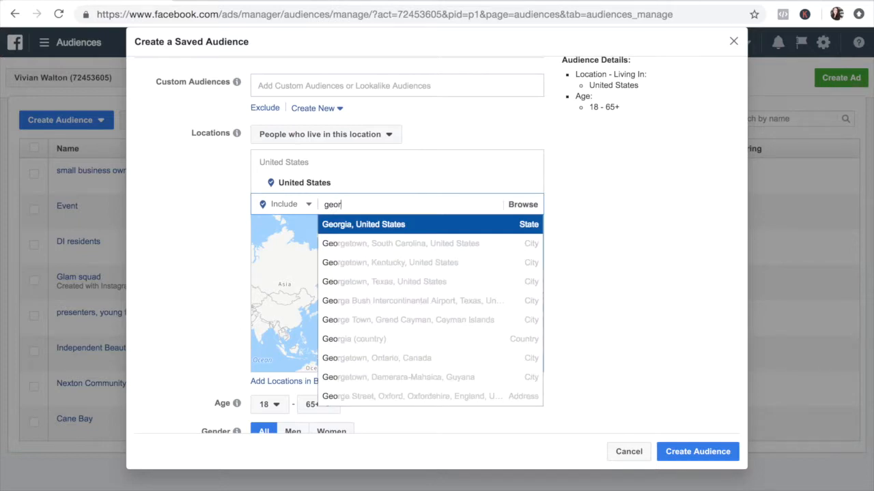
{"action": "left_click", "coordinate": [353, 225]}
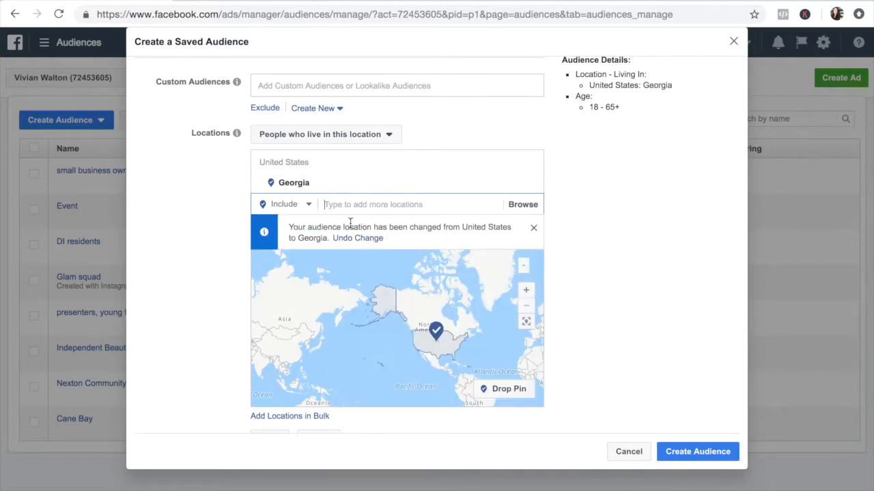
{"action": "type", "text": "florida"}
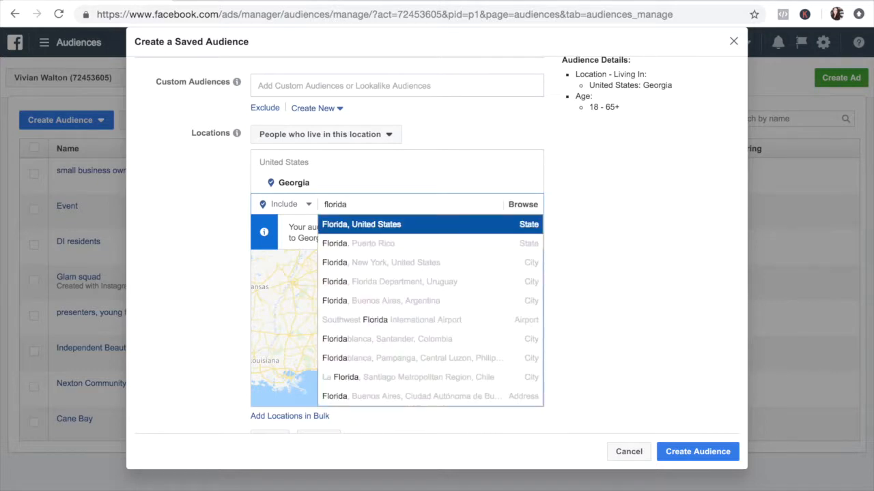
{"action": "left_click", "coordinate": [354, 228]}
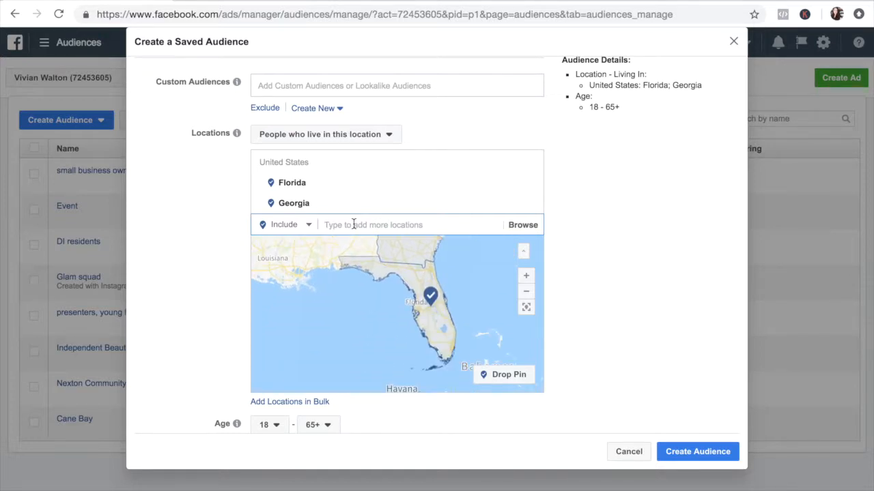
Step: Include South Carolina and North Carolina as further state locations for the audience
{"action": "type", "text": "sourt"}
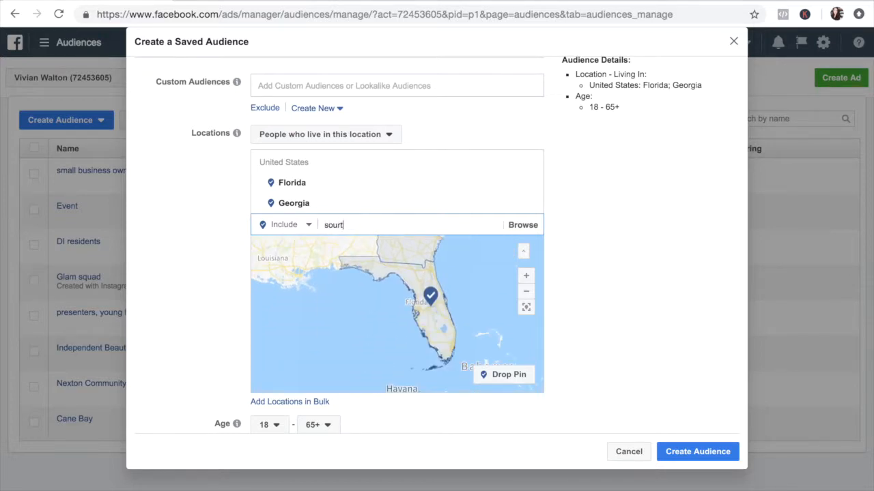
{"action": "key", "text": "BackSpace"}
{"action": "key", "text": "BackSpace"}
{"action": "type", "text": "th carolina"}
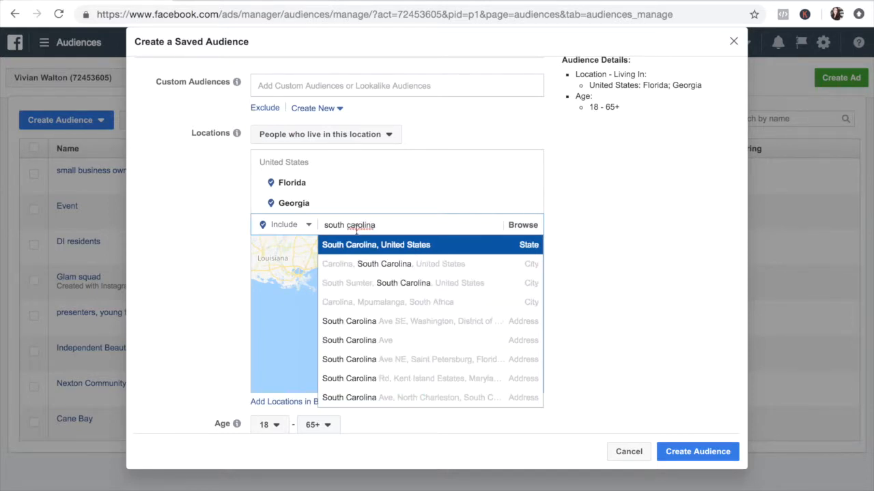
{"action": "left_click", "coordinate": [359, 244]}
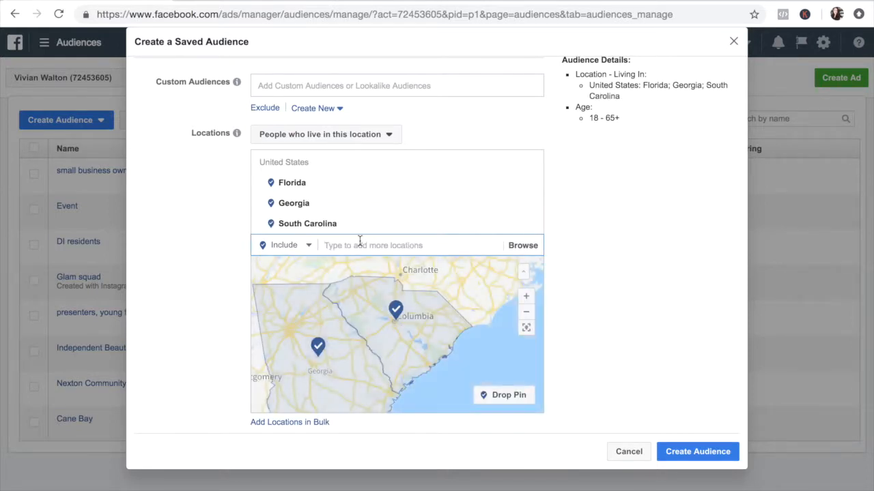
{"action": "type", "text": "north carolina"}
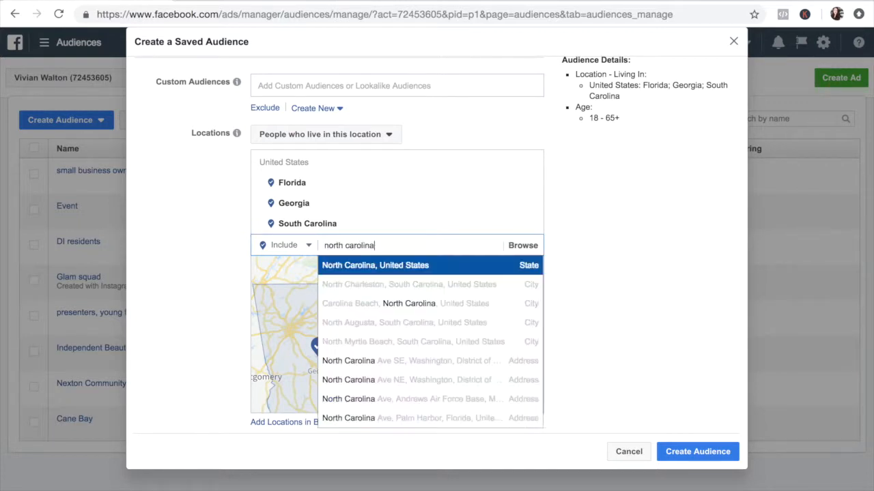
{"action": "left_click", "coordinate": [381, 268]}
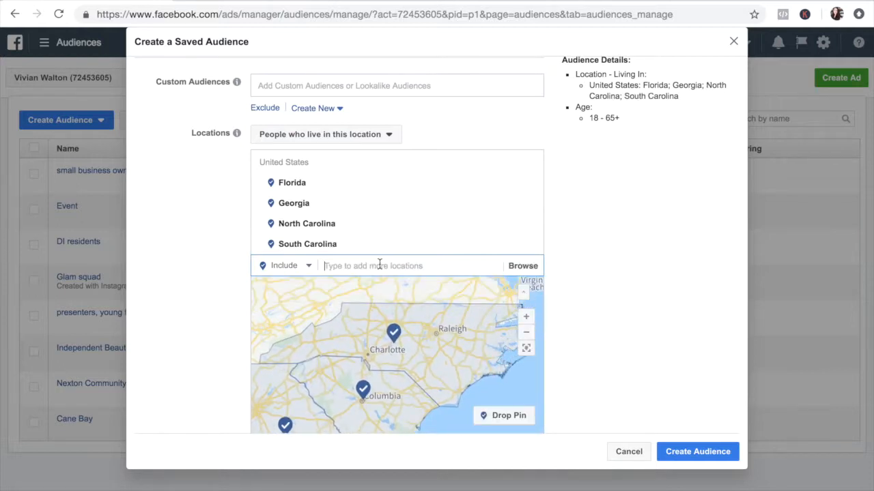
Step: Add the state of Alabama to the included locations and view all targeted states on the map
{"action": "left_click", "coordinate": [523, 334]}
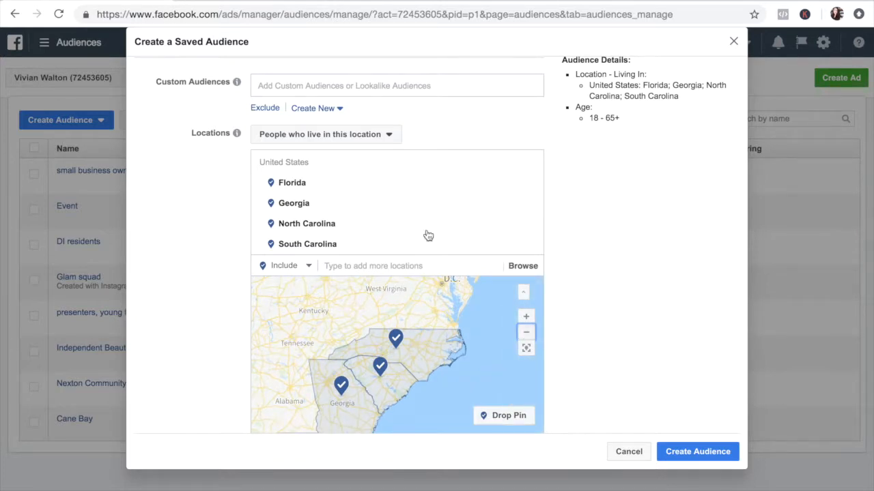
{"action": "left_click", "coordinate": [427, 265]}
{"action": "type", "text": "ala"}
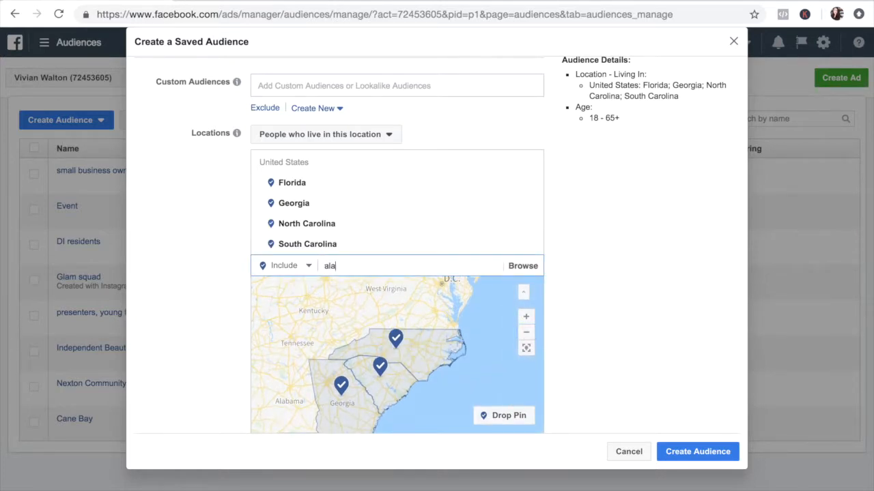
{"action": "type", "text": "bama"}
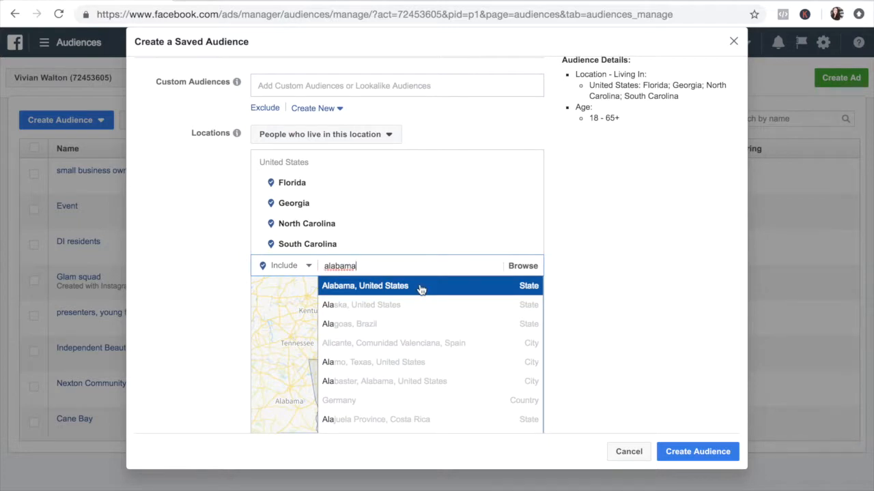
{"action": "left_click", "coordinate": [419, 286]}
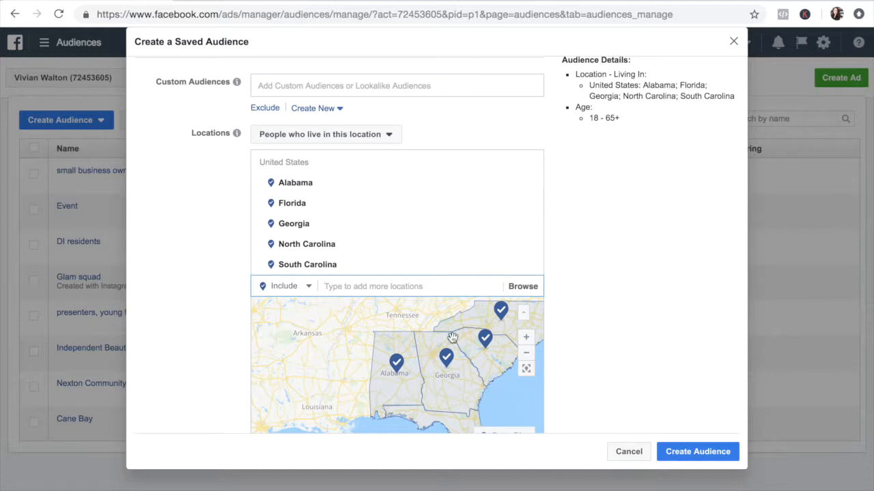
{"action": "scroll", "coordinate": [417, 379], "scroll_direction": "down", "scroll_amount": 3}
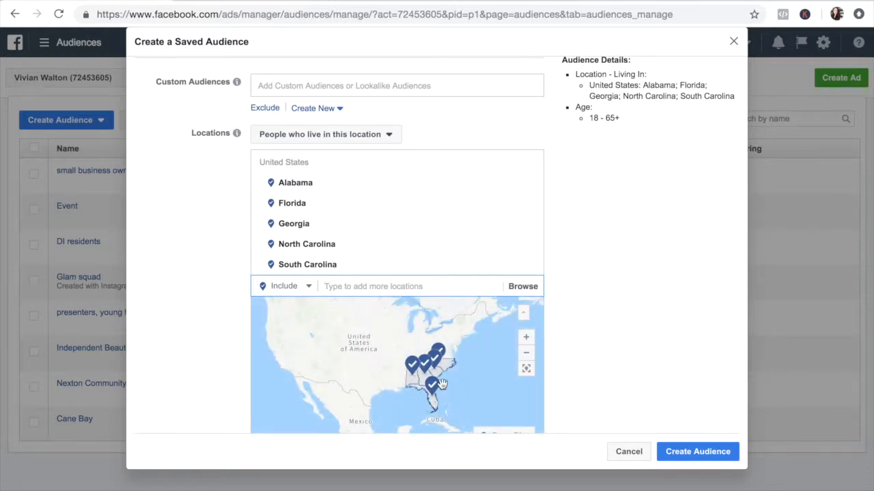
{"action": "left_click", "coordinate": [620, 290]}
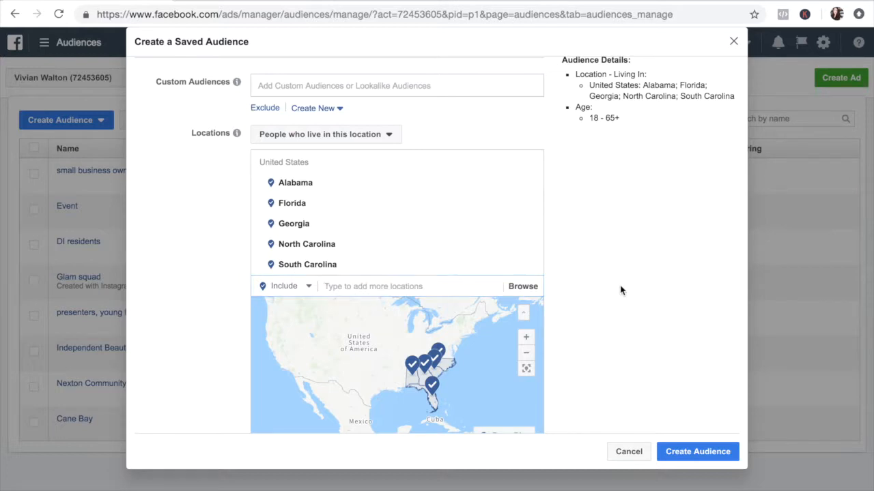
Step: Set the audience's age range to 35–55
{"action": "scroll", "coordinate": [620, 290], "scroll_direction": "down", "scroll_amount": 5}
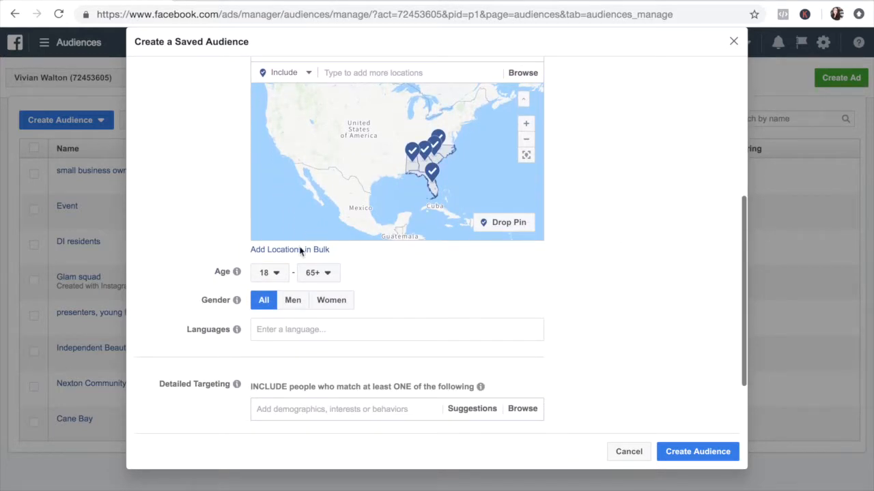
{"action": "left_click", "coordinate": [277, 273]}
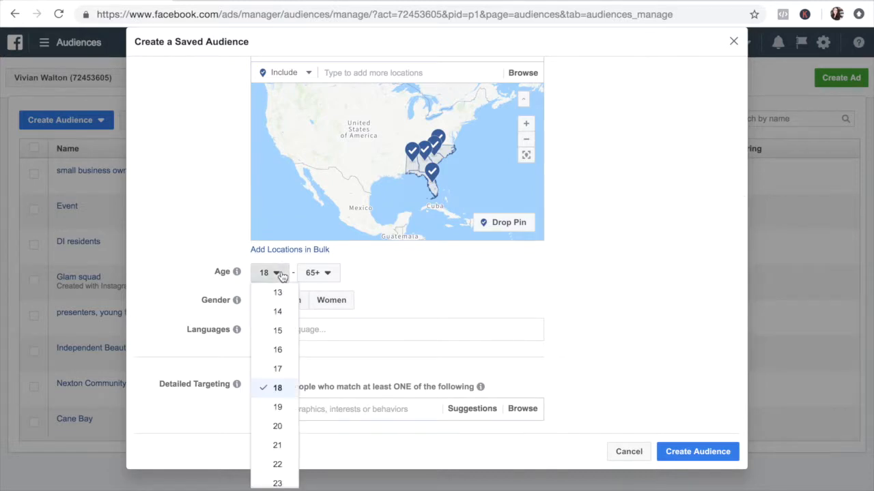
{"action": "scroll", "coordinate": [286, 477], "scroll_direction": "down", "scroll_amount": 3}
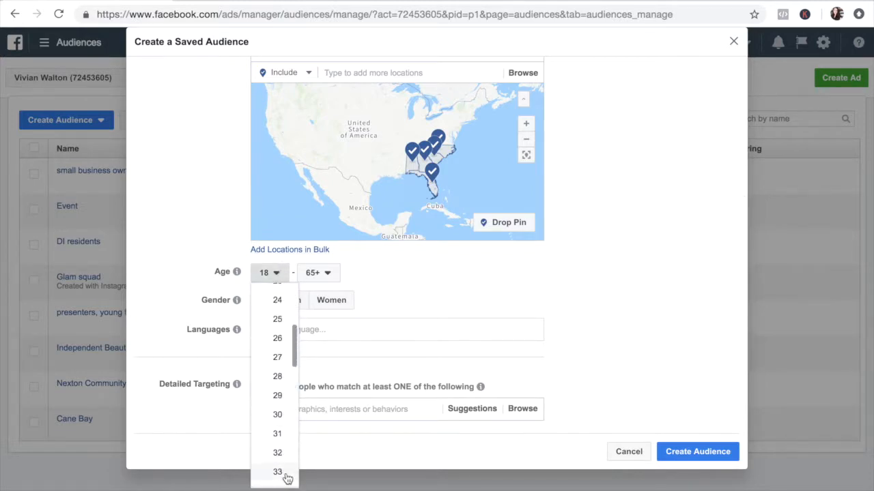
{"action": "scroll", "coordinate": [286, 477], "scroll_direction": "down", "scroll_amount": 2}
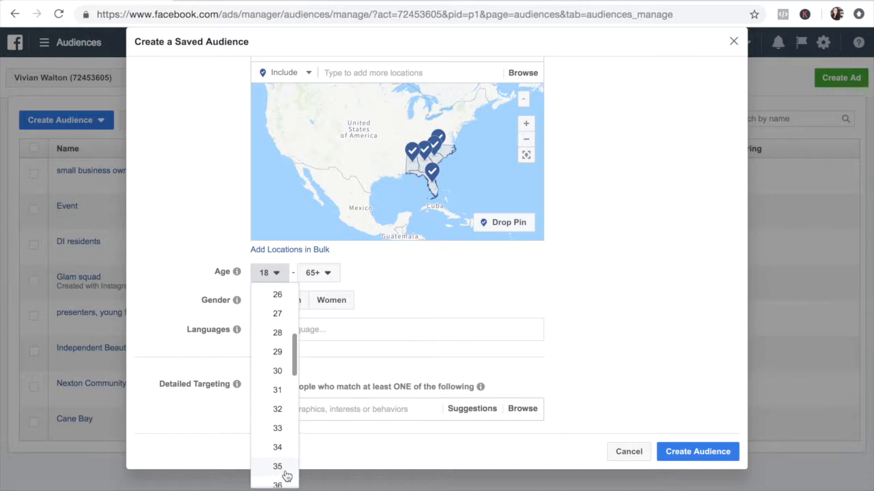
{"action": "left_click", "coordinate": [280, 466]}
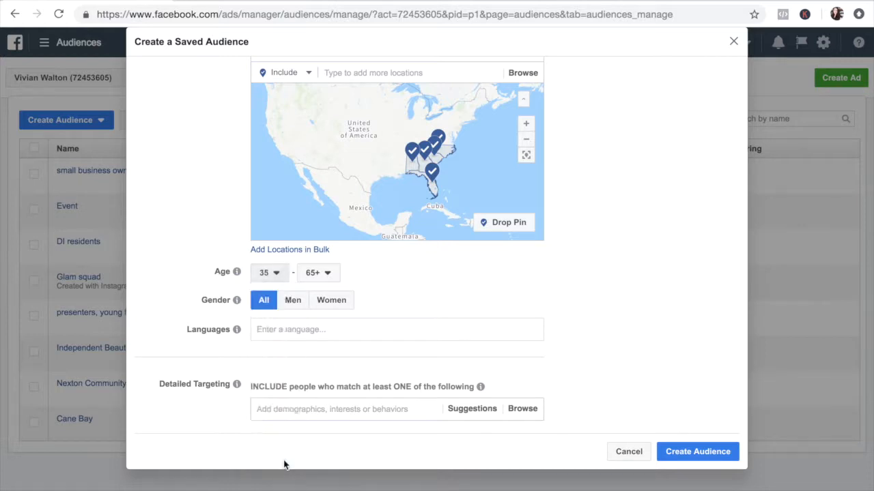
{"action": "left_click", "coordinate": [325, 280]}
{"action": "scroll", "coordinate": [334, 377], "scroll_direction": "up", "scroll_amount": 2}
{"action": "left_click", "coordinate": [331, 339]}
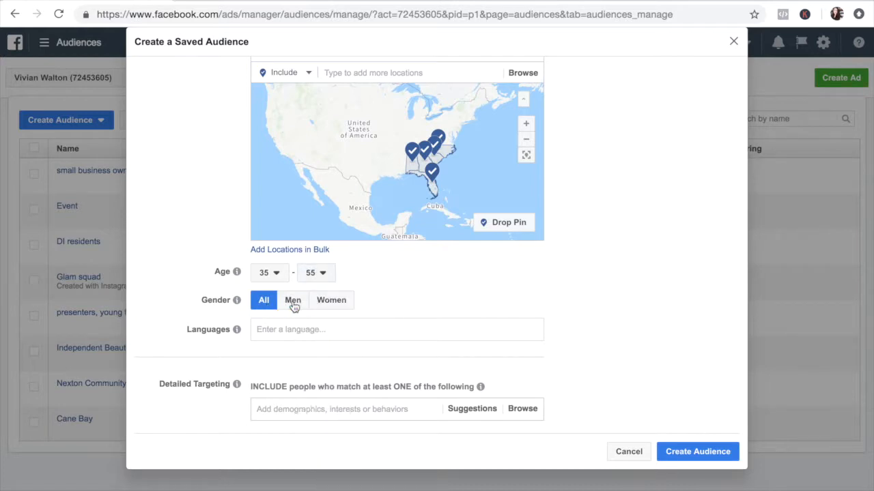
Step: Restrict the audience to women and set its language to English (US)
{"action": "left_click", "coordinate": [330, 305]}
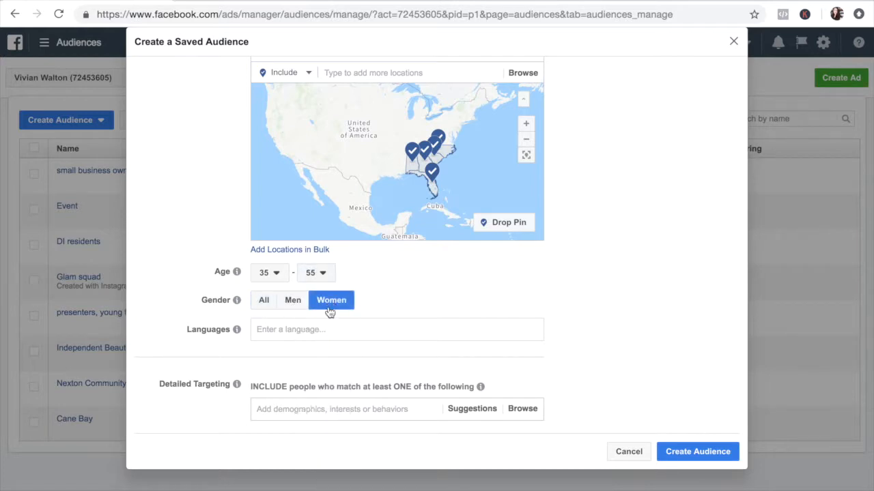
{"action": "left_click", "coordinate": [321, 330]}
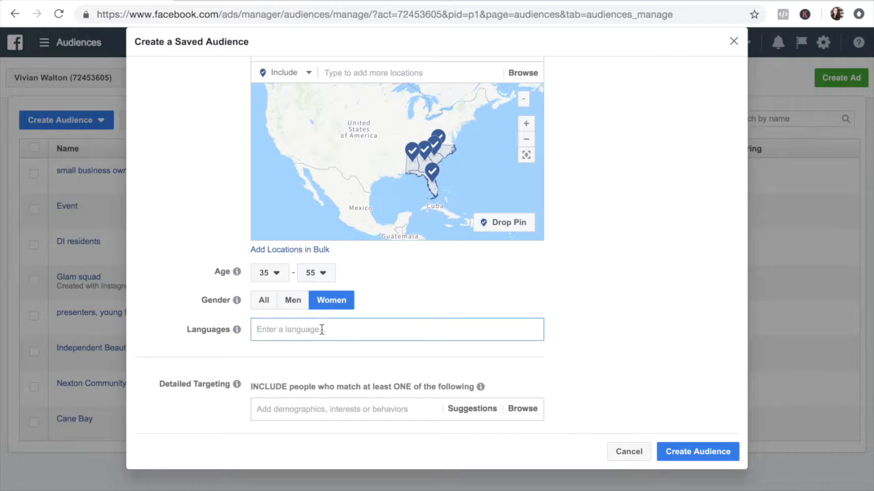
{"action": "type", "text": "English"}
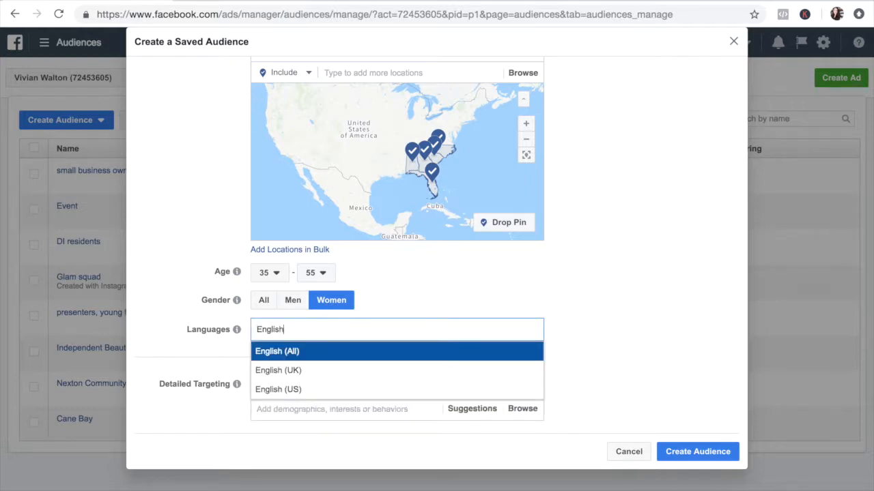
{"action": "left_click", "coordinate": [316, 390]}
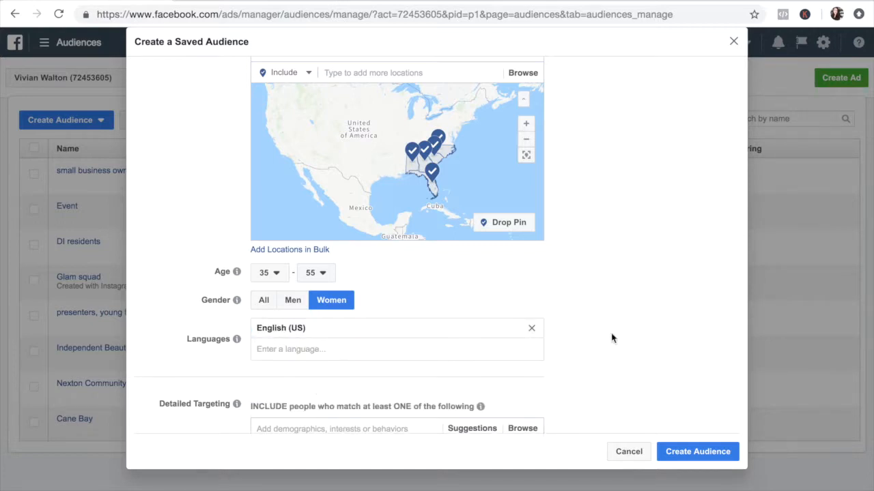
Step: Browse the detailed targeting options and examine the subcategories available under Demographics
{"action": "scroll", "coordinate": [612, 338], "scroll_direction": "down", "scroll_amount": 2}
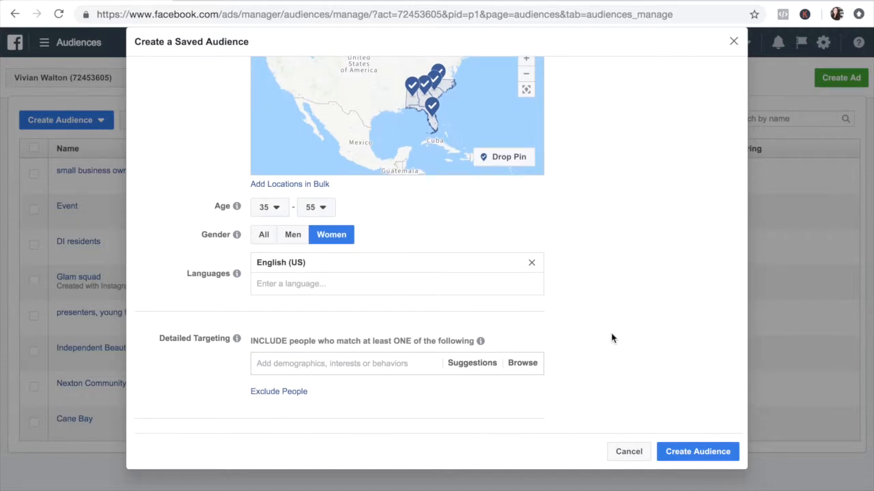
{"action": "scroll", "coordinate": [612, 338], "scroll_direction": "down", "scroll_amount": 2}
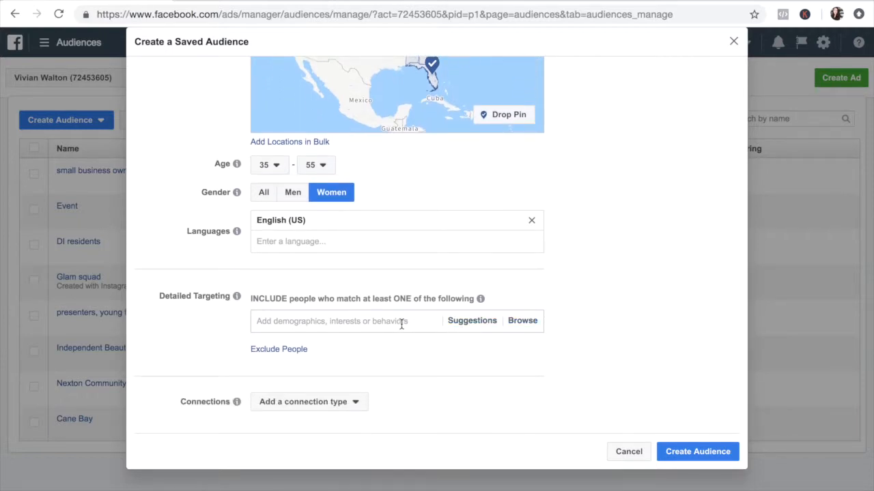
{"action": "left_click", "coordinate": [530, 321]}
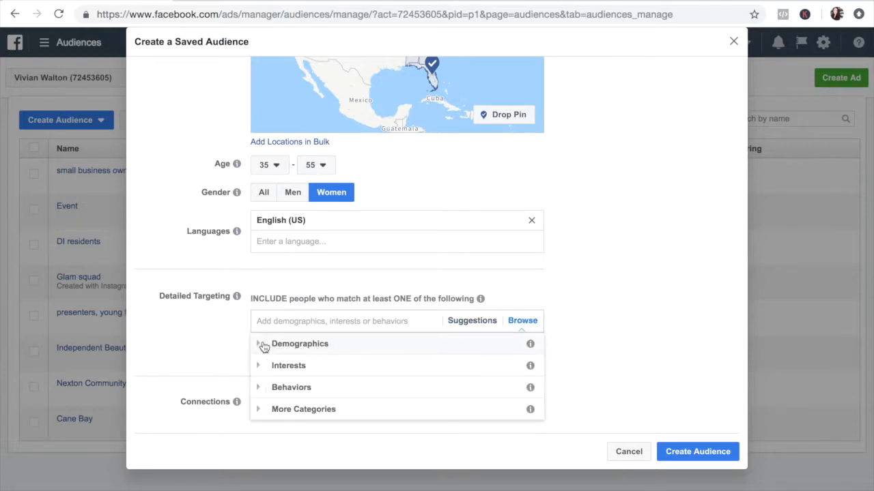
{"action": "left_click", "coordinate": [263, 345]}
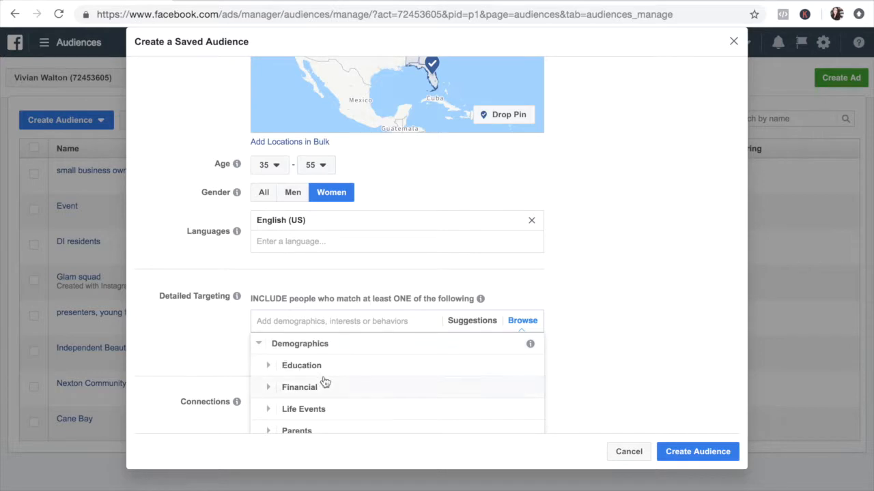
{"action": "scroll", "coordinate": [325, 381], "scroll_direction": "down", "scroll_amount": 2}
{"action": "scroll", "coordinate": [323, 382], "scroll_direction": "up", "scroll_amount": 1}
{"action": "scroll", "coordinate": [325, 381], "scroll_direction": "up", "scroll_amount": 1}
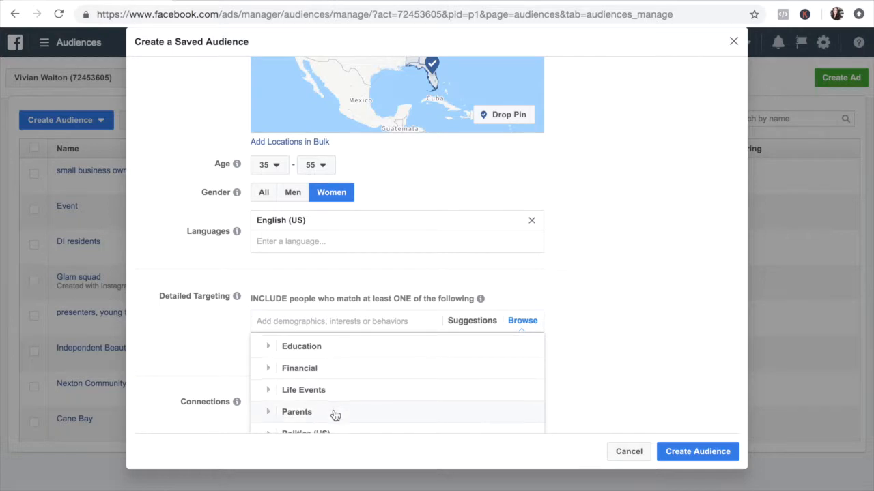
{"action": "scroll", "coordinate": [332, 413], "scroll_direction": "down", "scroll_amount": 2}
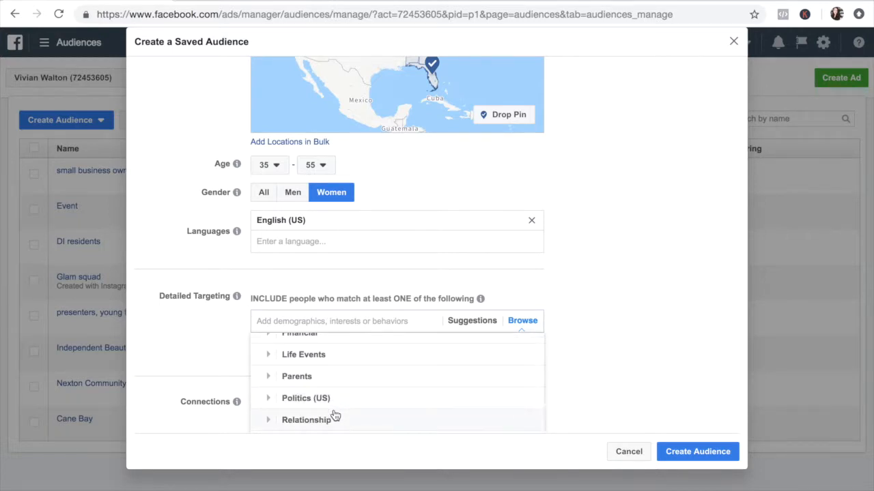
{"action": "scroll", "coordinate": [335, 415], "scroll_direction": "down", "scroll_amount": 1}
{"action": "scroll", "coordinate": [335, 416], "scroll_direction": "down", "scroll_amount": 1}
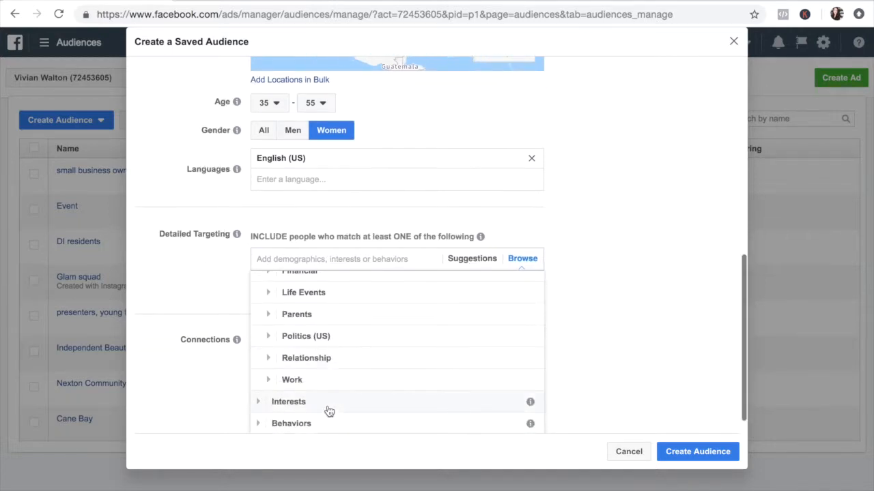
{"action": "scroll", "coordinate": [312, 345], "scroll_direction": "up", "scroll_amount": 2}
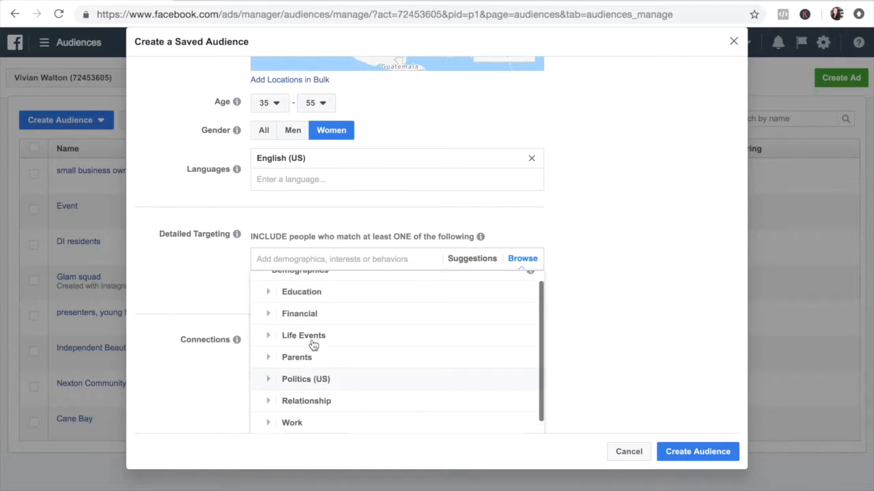
Step: Examine the Education Level options within the Education demographics, from Associate degree through the remaining levels
{"action": "left_click", "coordinate": [271, 299]}
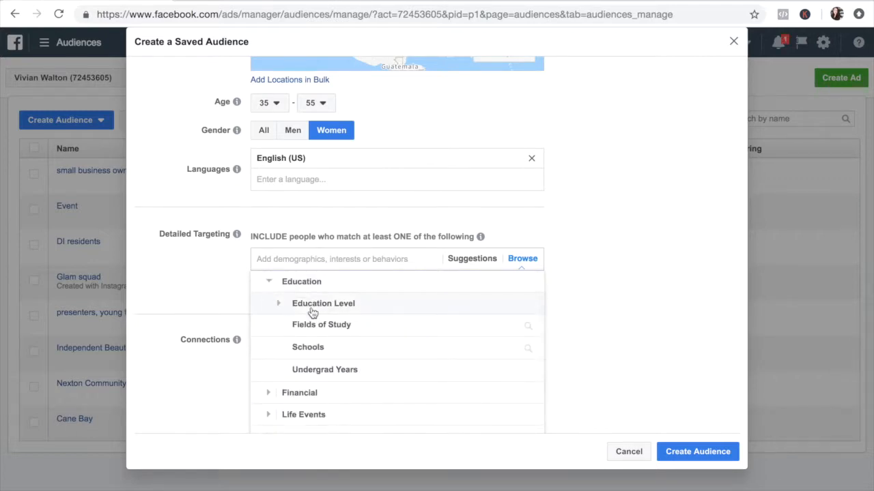
{"action": "left_click", "coordinate": [275, 305]}
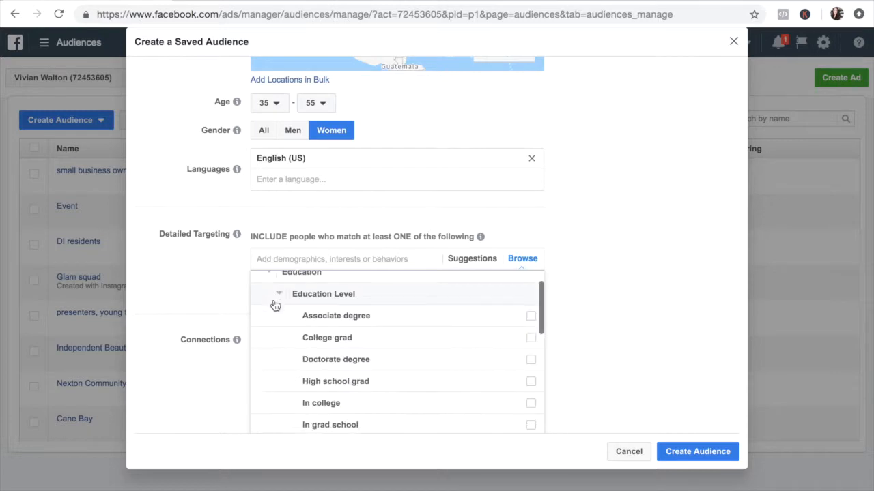
{"action": "mouse_move", "coordinate": [329, 330]}
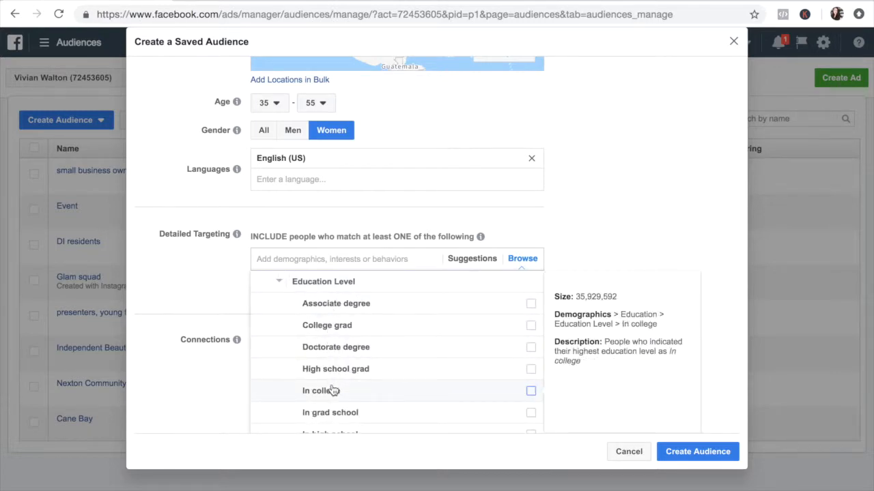
{"action": "scroll", "coordinate": [333, 409], "scroll_direction": "down", "scroll_amount": 1}
{"action": "scroll", "coordinate": [332, 408], "scroll_direction": "down", "scroll_amount": 3}
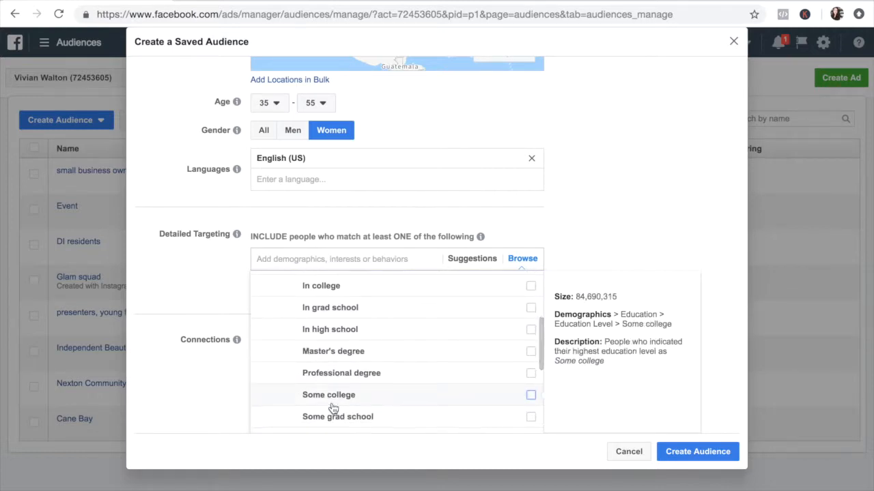
{"action": "scroll", "coordinate": [333, 408], "scroll_direction": "down", "scroll_amount": 1}
{"action": "scroll", "coordinate": [333, 408], "scroll_direction": "down", "scroll_amount": 1}
{"action": "scroll", "coordinate": [333, 408], "scroll_direction": "down", "scroll_amount": 3}
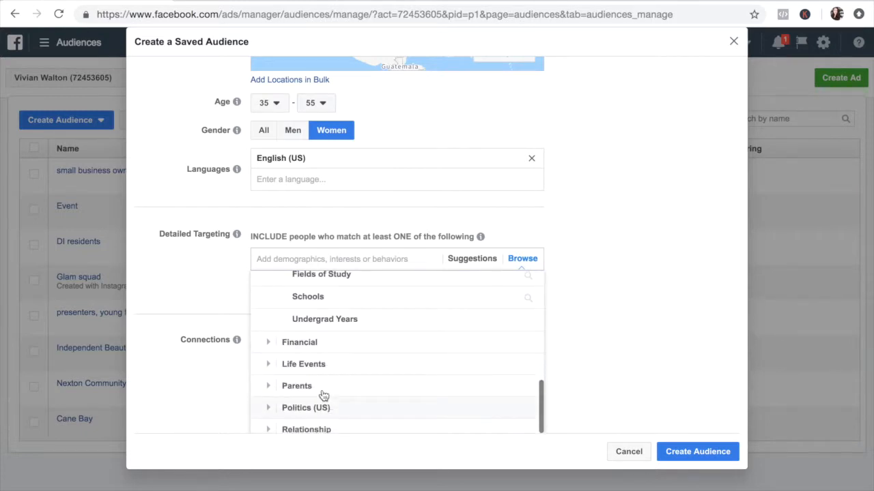
Step: Examine the All Parents options, grouped by children's age, within the Parents demographics
{"action": "left_click", "coordinate": [273, 387]}
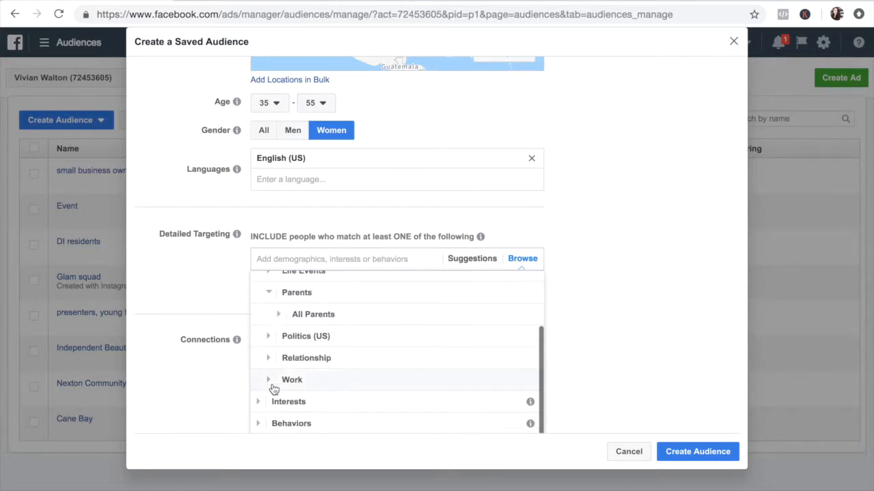
{"action": "left_click", "coordinate": [280, 316]}
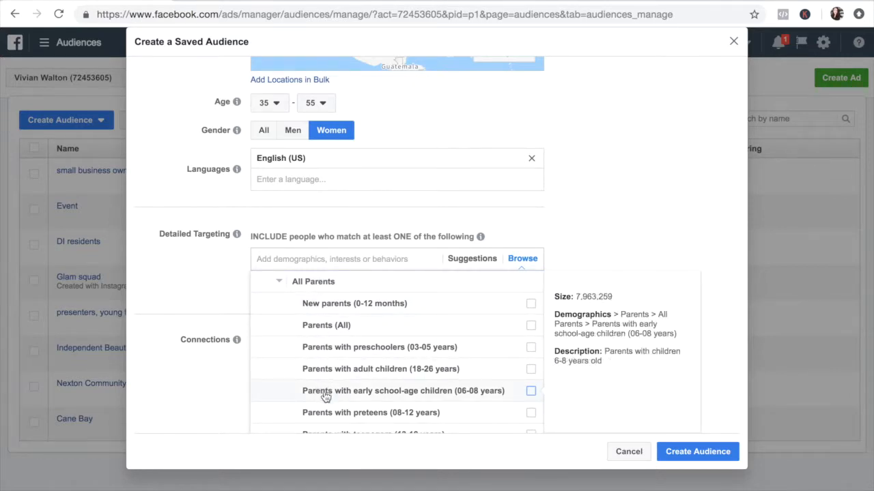
{"action": "scroll", "coordinate": [326, 396], "scroll_direction": "down", "scroll_amount": 2}
{"action": "scroll", "coordinate": [325, 396], "scroll_direction": "down", "scroll_amount": 2}
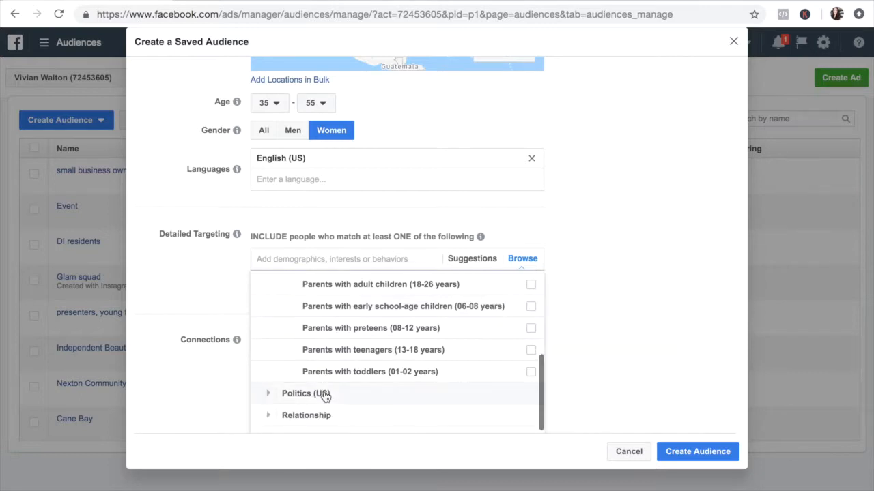
{"action": "scroll", "coordinate": [335, 394], "scroll_direction": "down", "scroll_amount": 2}
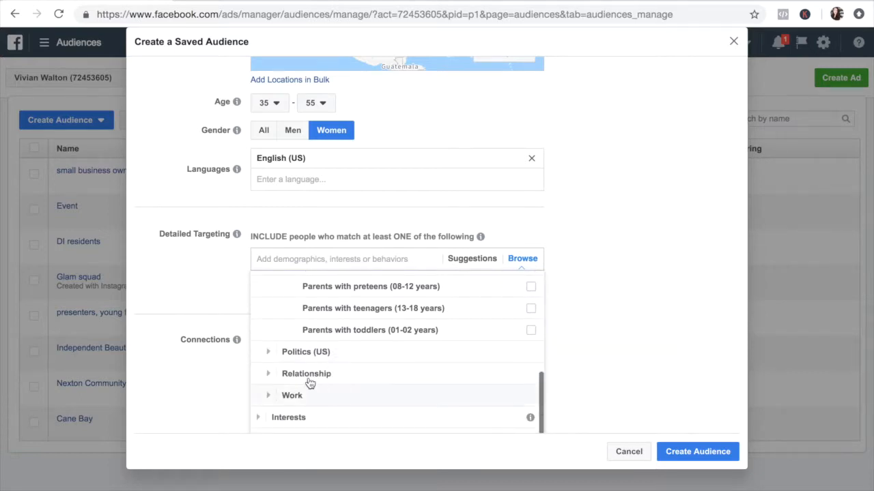
Step: Review the Relationship Status options in the Relationship demographics, then close the targeting list without selecting any
{"action": "left_click", "coordinate": [271, 374]}
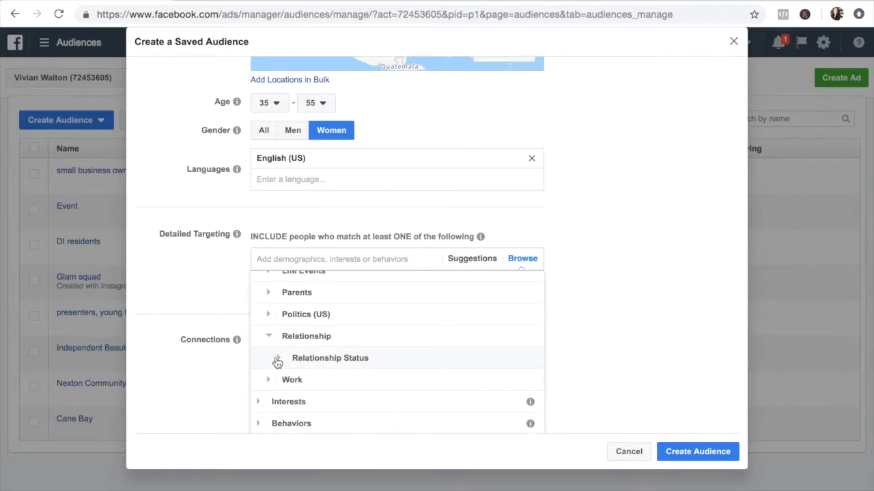
{"action": "left_click", "coordinate": [278, 357]}
{"action": "scroll", "coordinate": [276, 363], "scroll_direction": "down", "scroll_amount": 4}
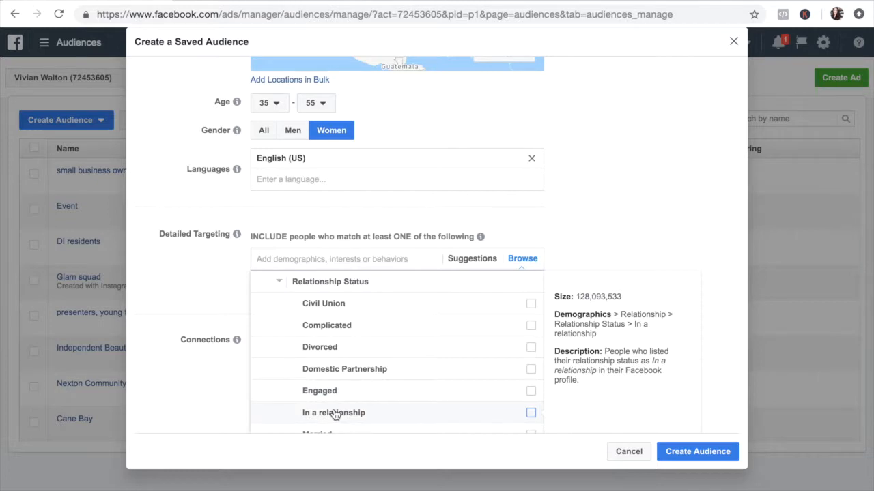
{"action": "scroll", "coordinate": [333, 414], "scroll_direction": "down", "scroll_amount": 1}
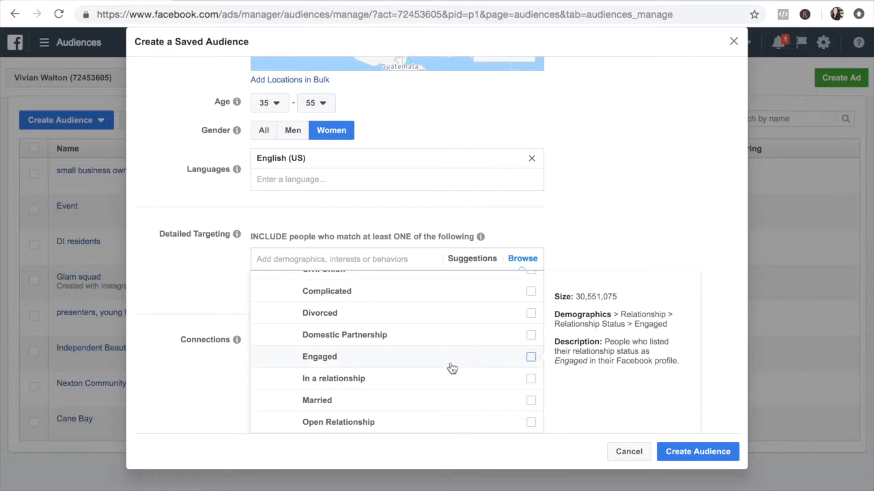
{"action": "left_click", "coordinate": [367, 259]}
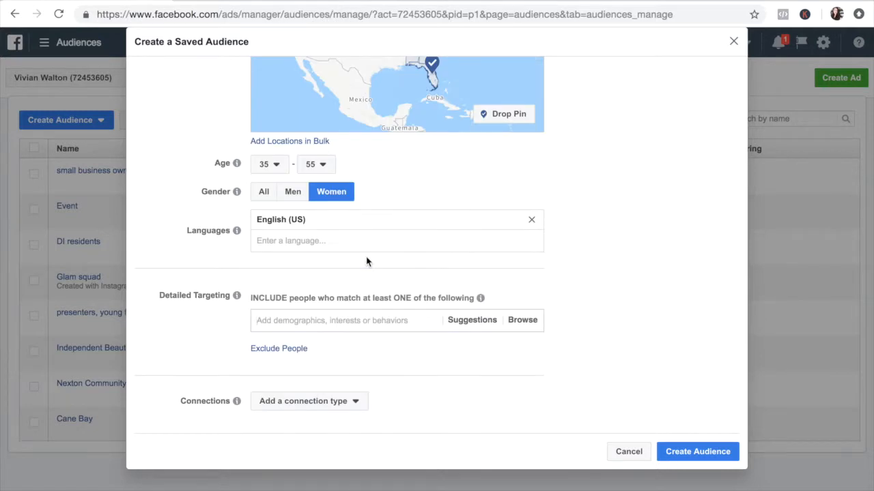
Step: Browse the Interests targeting categories and examine the options under Fitness and wellness
{"action": "left_click", "coordinate": [523, 321]}
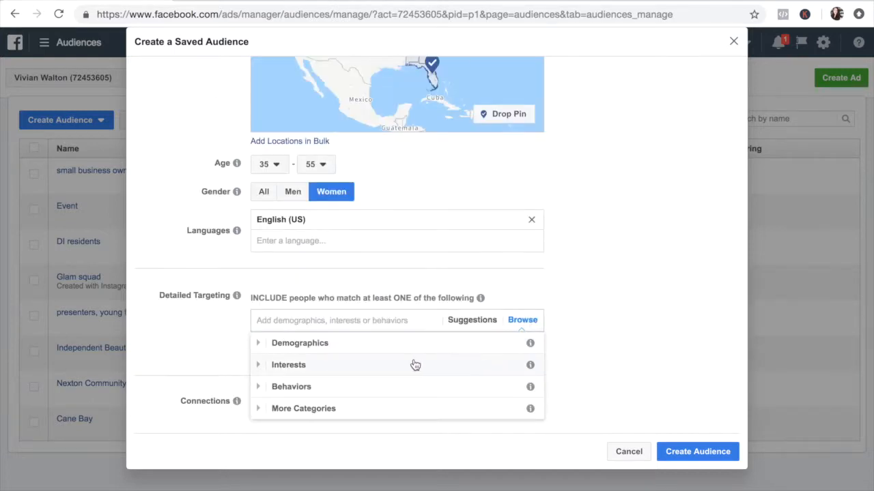
{"action": "left_click", "coordinate": [259, 366]}
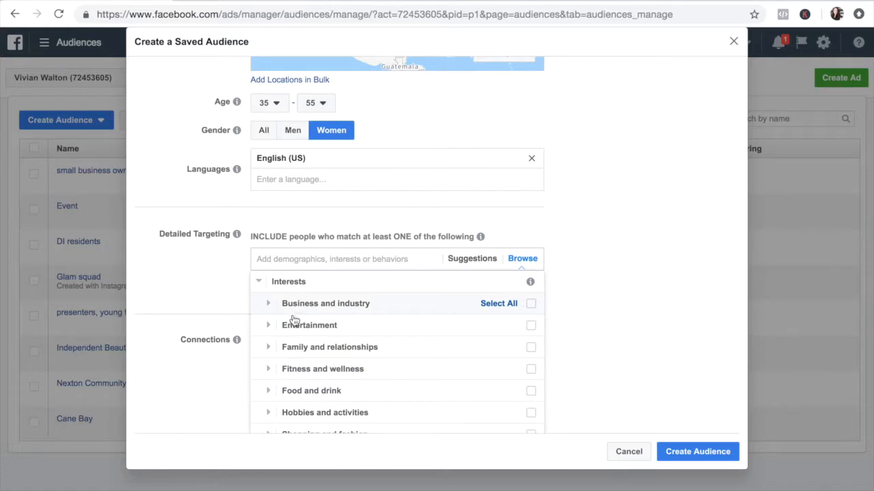
{"action": "left_click", "coordinate": [270, 370]}
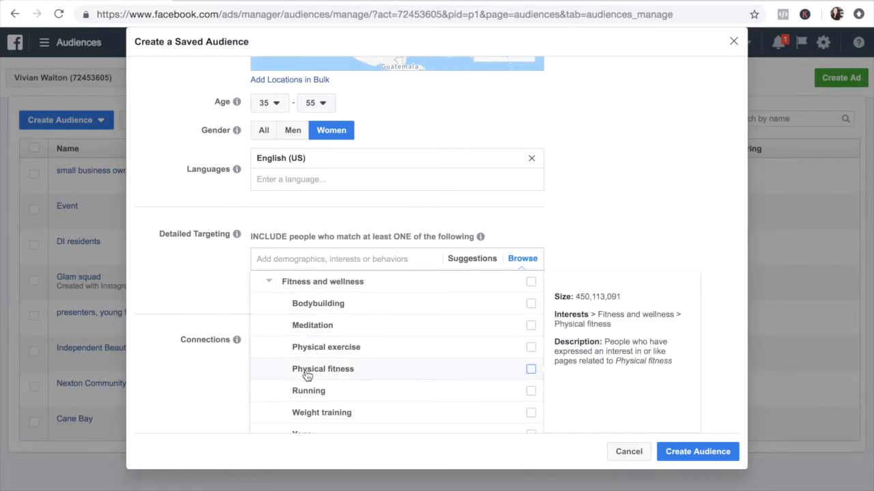
{"action": "scroll", "coordinate": [306, 376], "scroll_direction": "down", "scroll_amount": 3}
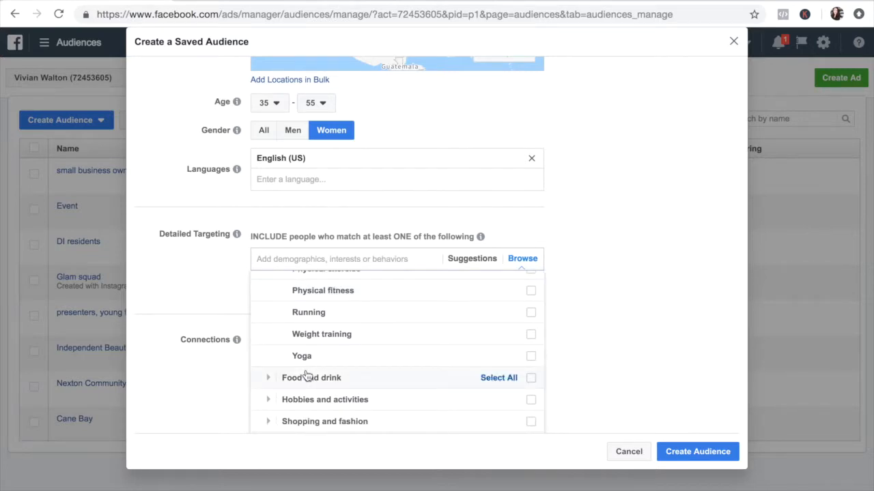
{"action": "scroll", "coordinate": [306, 376], "scroll_direction": "up", "scroll_amount": 5}
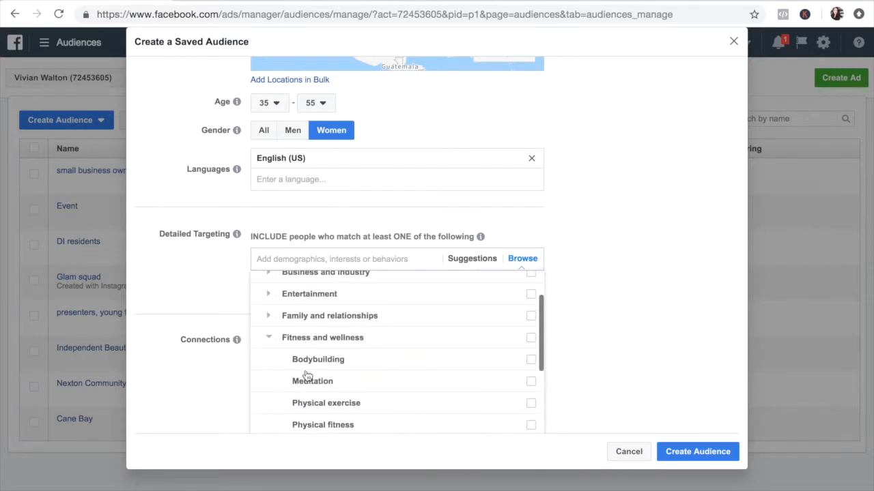
{"action": "scroll", "coordinate": [307, 376], "scroll_direction": "down", "scroll_amount": 5}
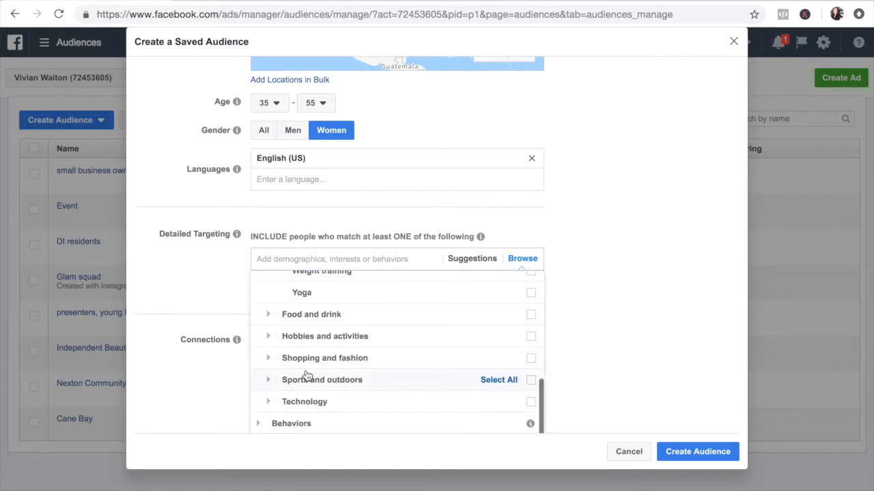
Step: Review the Digital activities options in the Behaviors targeting category, and close the list without selecting any
{"action": "left_click", "coordinate": [262, 425]}
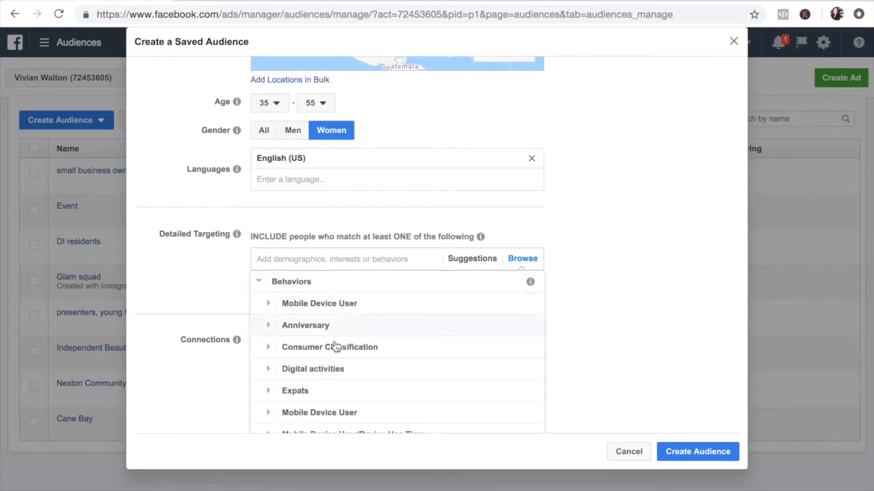
{"action": "left_click", "coordinate": [269, 370]}
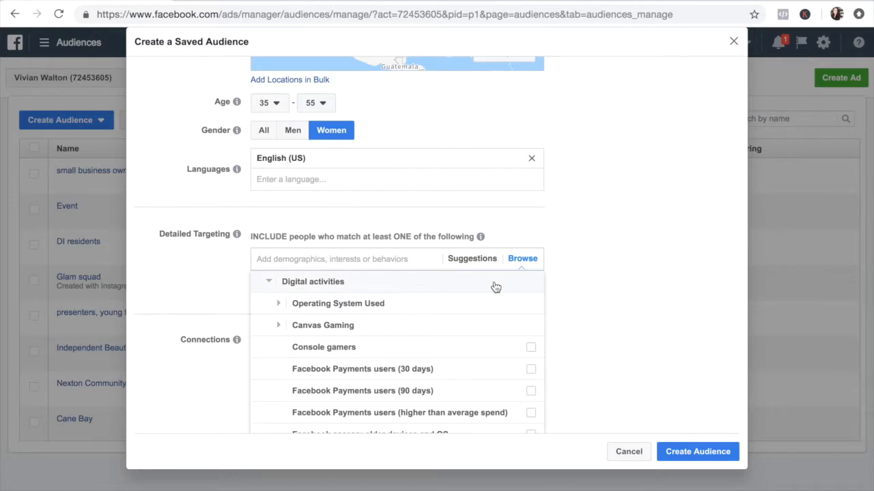
{"action": "left_click", "coordinate": [523, 259]}
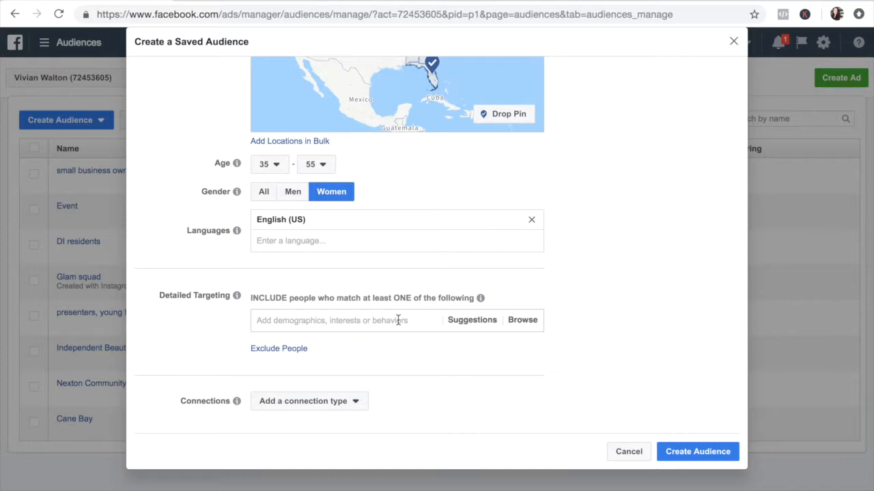
Step: Add the financial income demographic "Household income: top 25%-50% of ZIP codes (US)" to the included detailed targeting
{"action": "left_click", "coordinate": [523, 321]}
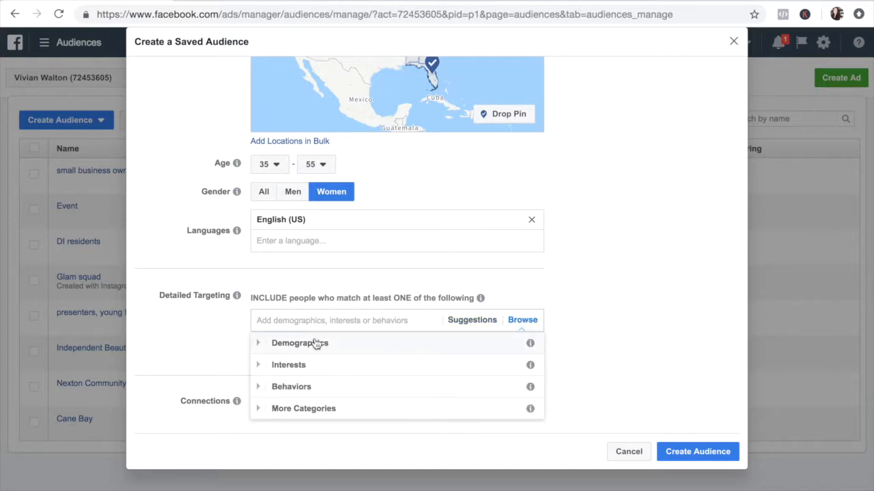
{"action": "left_click", "coordinate": [261, 344]}
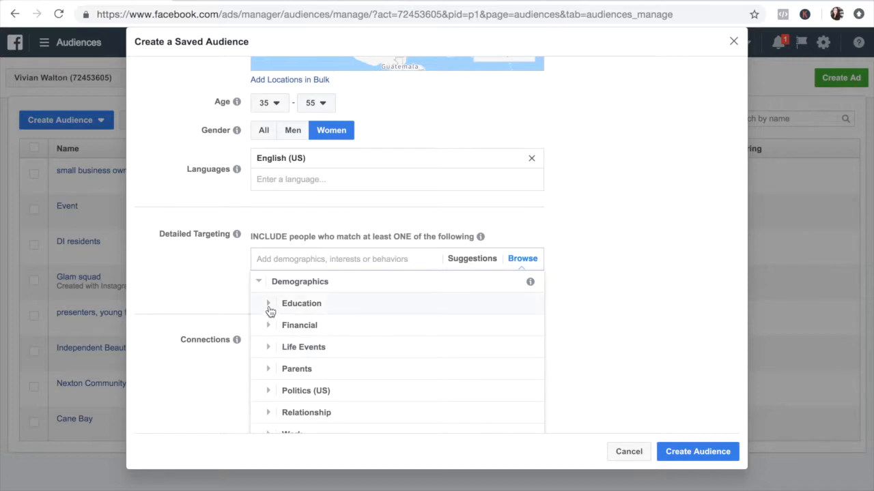
{"action": "left_click", "coordinate": [268, 327]}
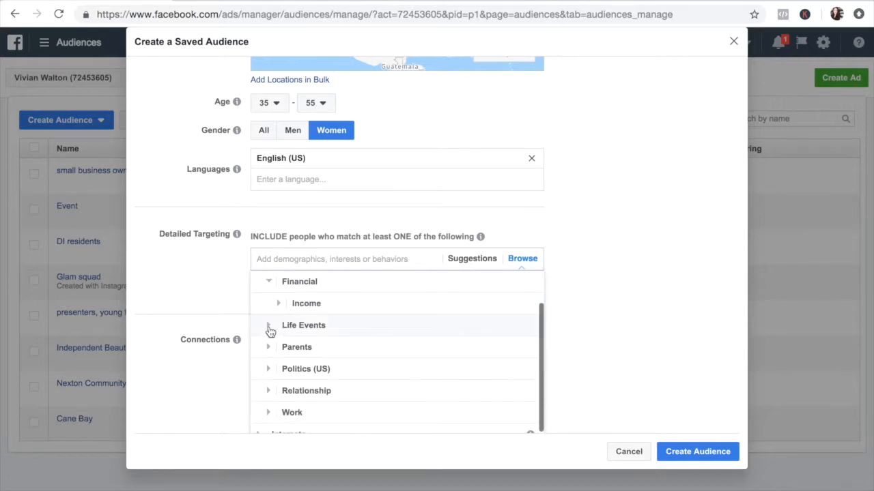
{"action": "left_click", "coordinate": [280, 307]}
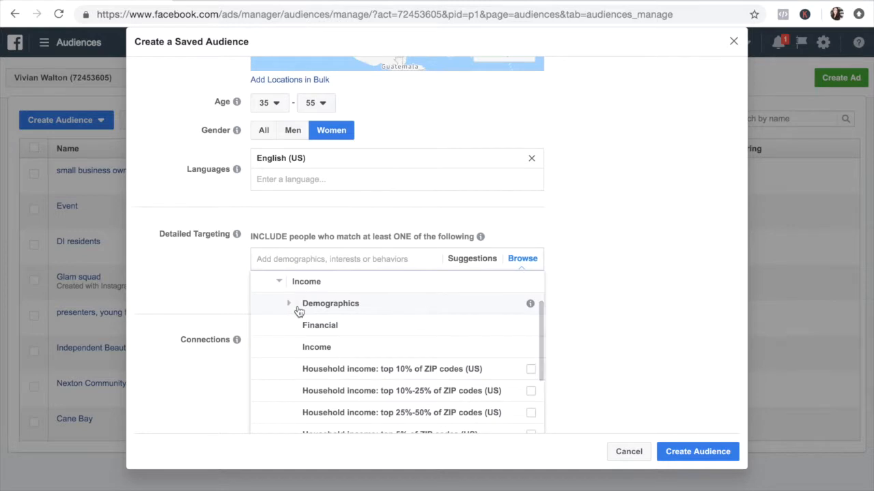
{"action": "left_click", "coordinate": [349, 411]}
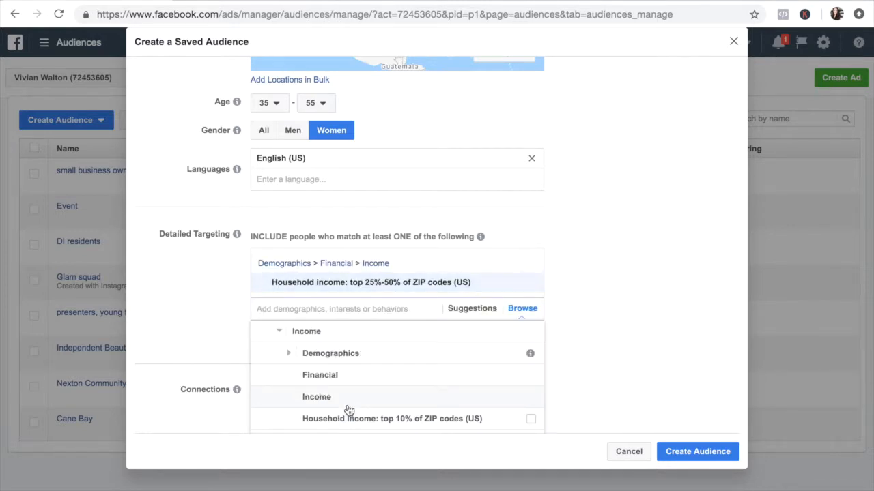
Step: Add the interest Nordstrom to the included detailed targeting
{"action": "left_click", "coordinate": [600, 285]}
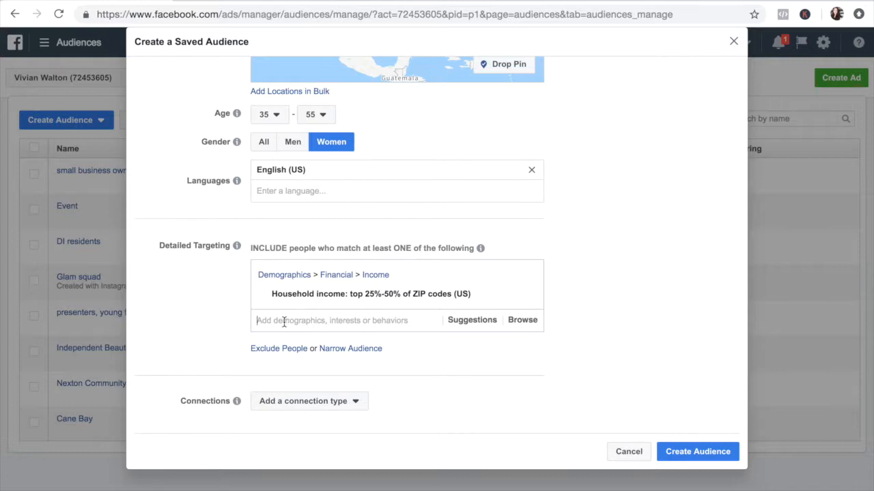
{"action": "type", "text": "nordstrom"}
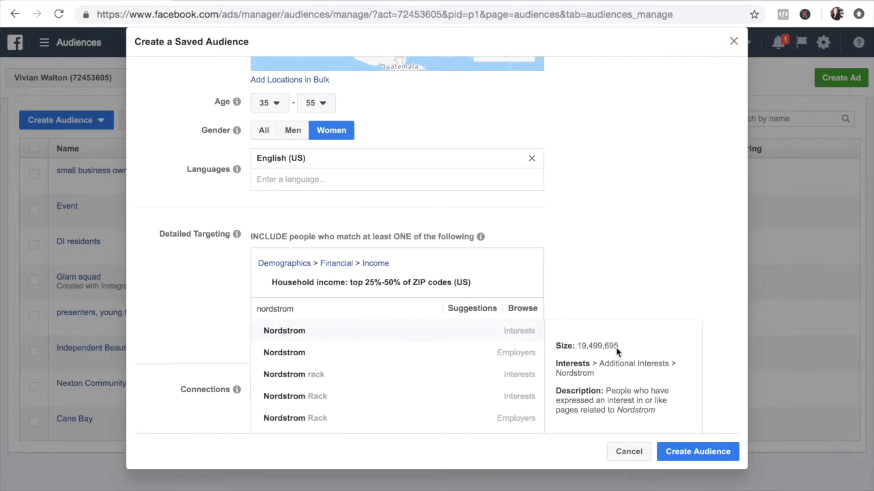
{"action": "left_click", "coordinate": [527, 331]}
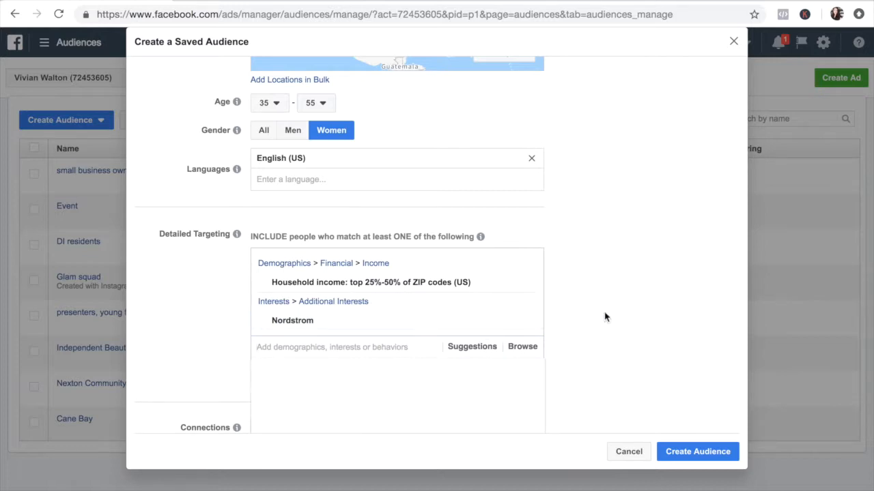
Step: Narrow the audience to people who must also match the purchase behavior Engaged Shoppers, and create the saved audience
{"action": "scroll", "coordinate": [604, 317], "scroll_direction": "down", "scroll_amount": 2}
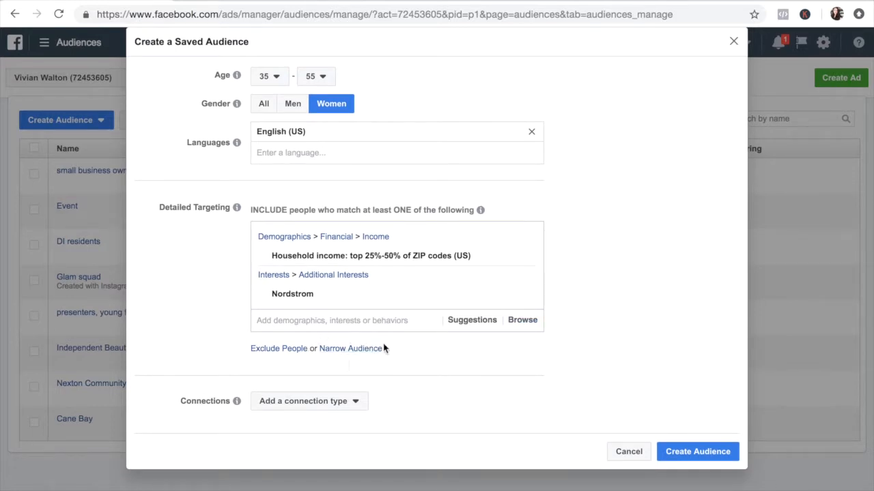
{"action": "left_click", "coordinate": [350, 350]}
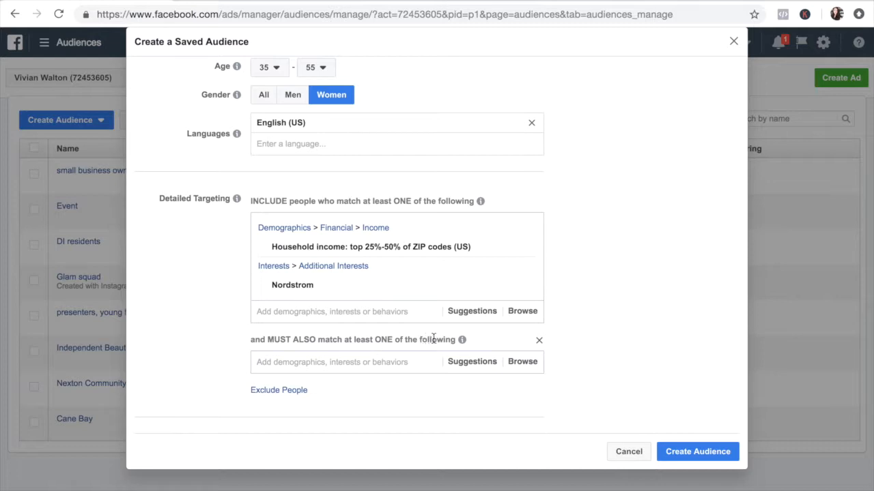
{"action": "left_click", "coordinate": [535, 363]}
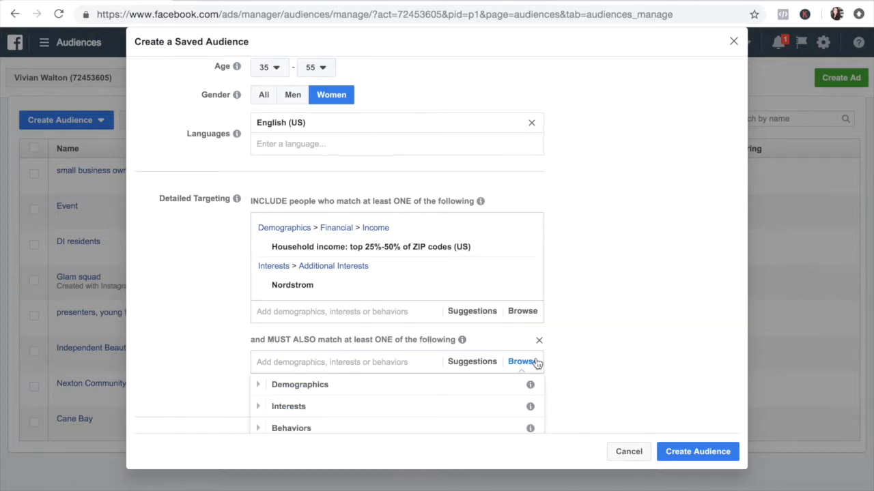
{"action": "scroll", "coordinate": [426, 409], "scroll_direction": "down", "scroll_amount": 2}
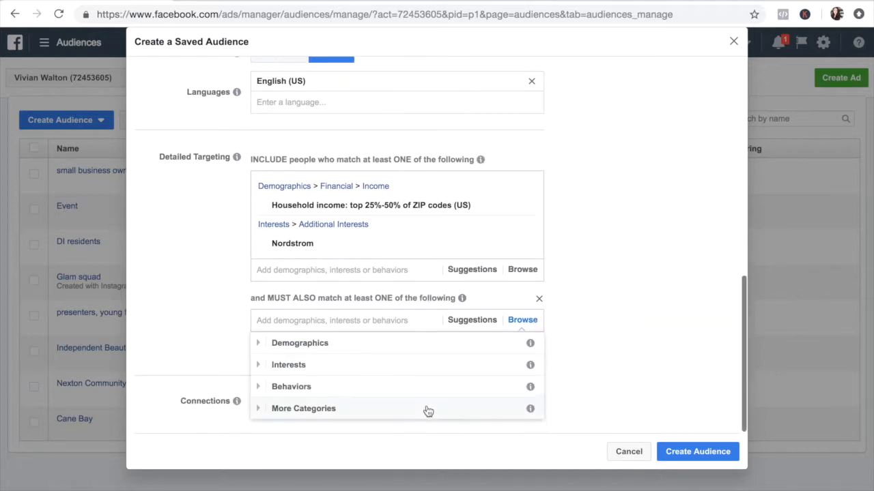
{"action": "left_click", "coordinate": [259, 387]}
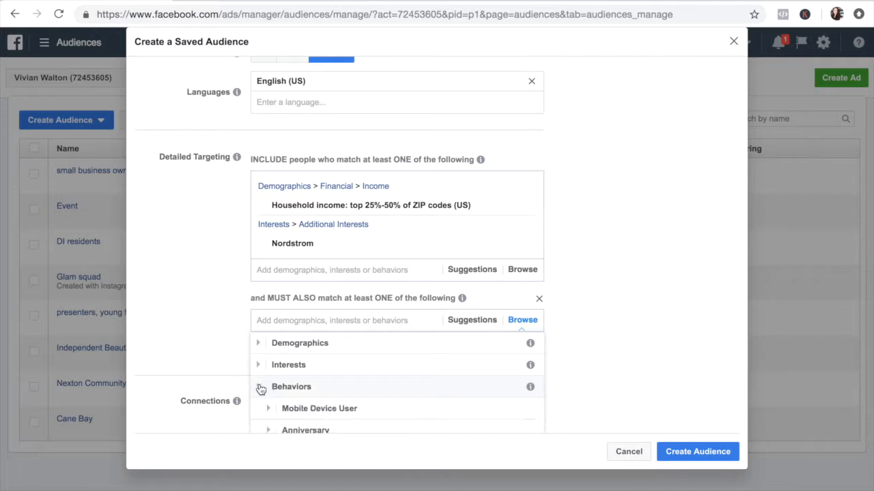
{"action": "scroll", "coordinate": [281, 424], "scroll_direction": "down", "scroll_amount": 3}
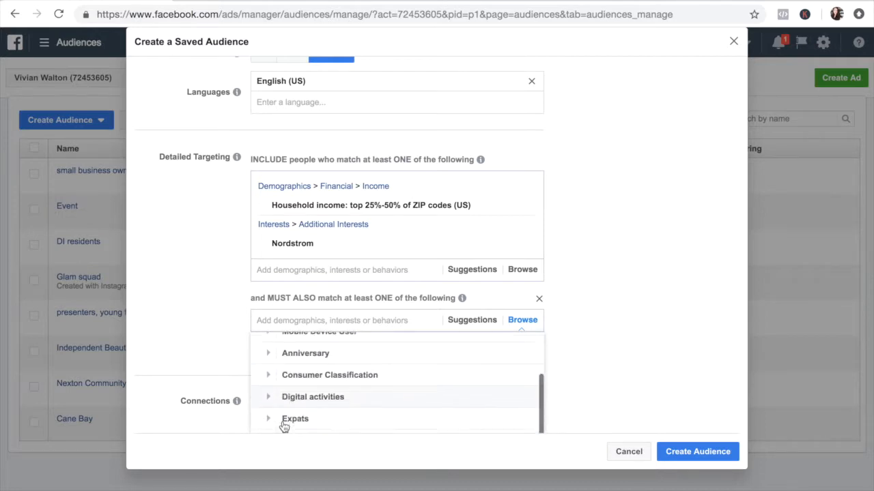
{"action": "scroll", "coordinate": [284, 427], "scroll_direction": "down", "scroll_amount": 2}
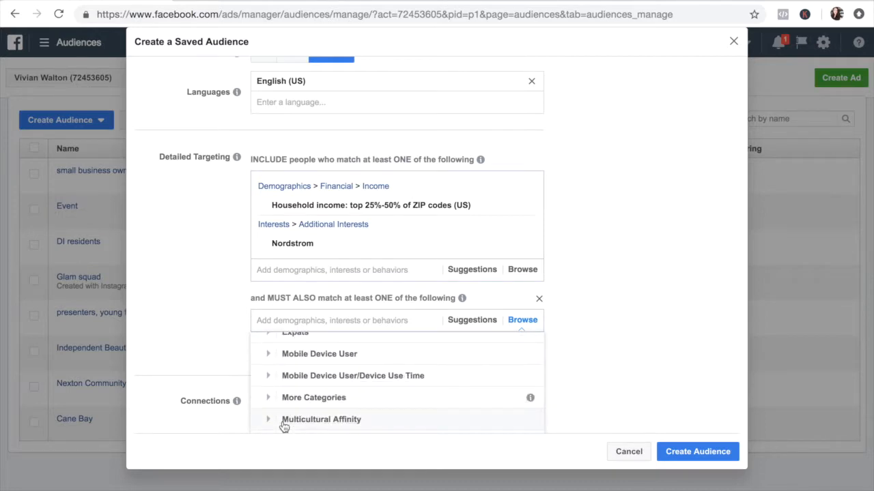
{"action": "scroll", "coordinate": [302, 389], "scroll_direction": "down", "scroll_amount": 3}
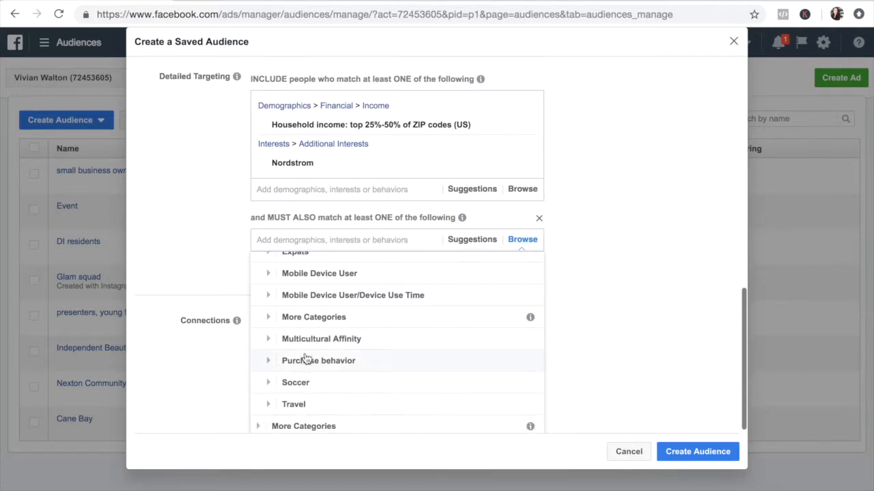
{"action": "left_click", "coordinate": [274, 360]}
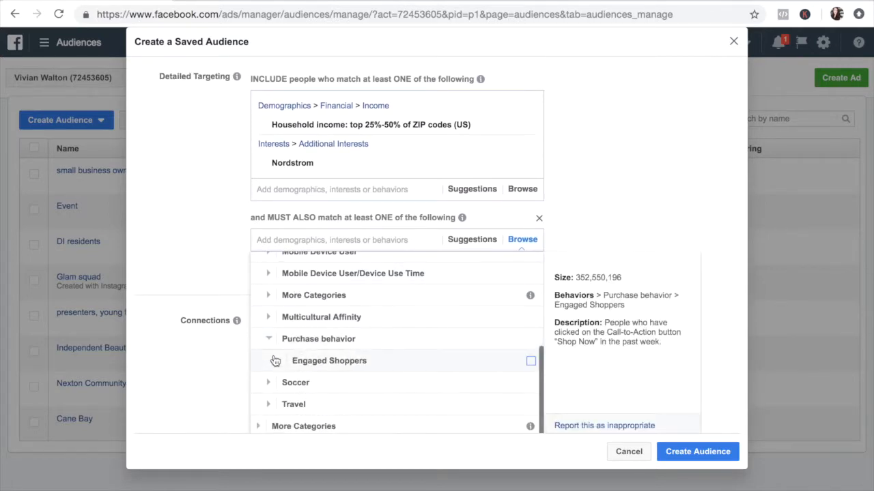
{"action": "left_click", "coordinate": [320, 369]}
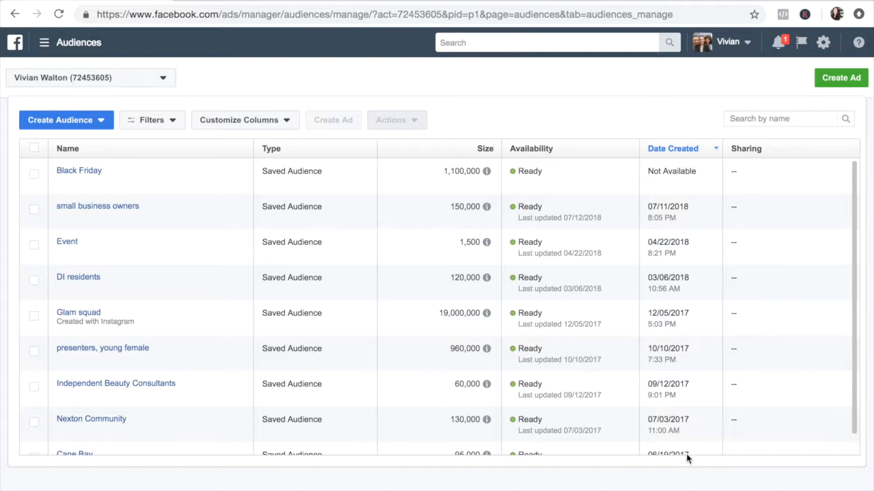
Step: Start a new ad campaign with the Conversions objective and continue to its ad set
{"action": "left_click", "coordinate": [818, 80]}
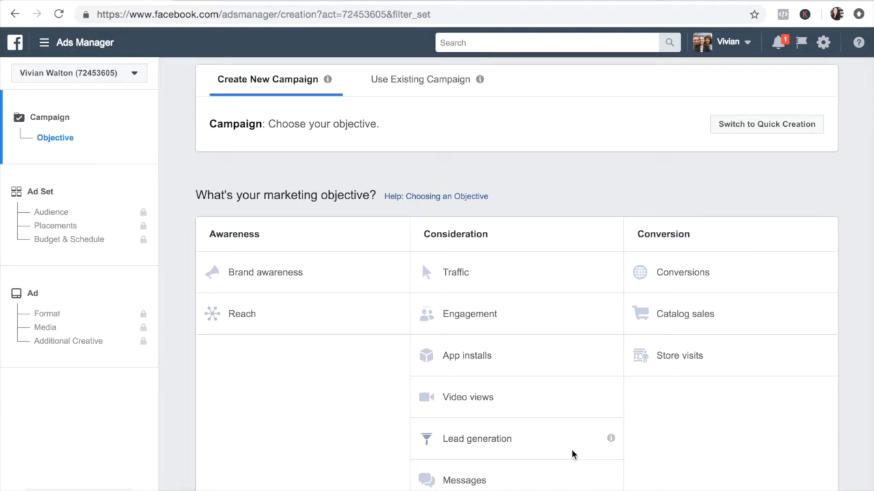
{"action": "left_click", "coordinate": [689, 283]}
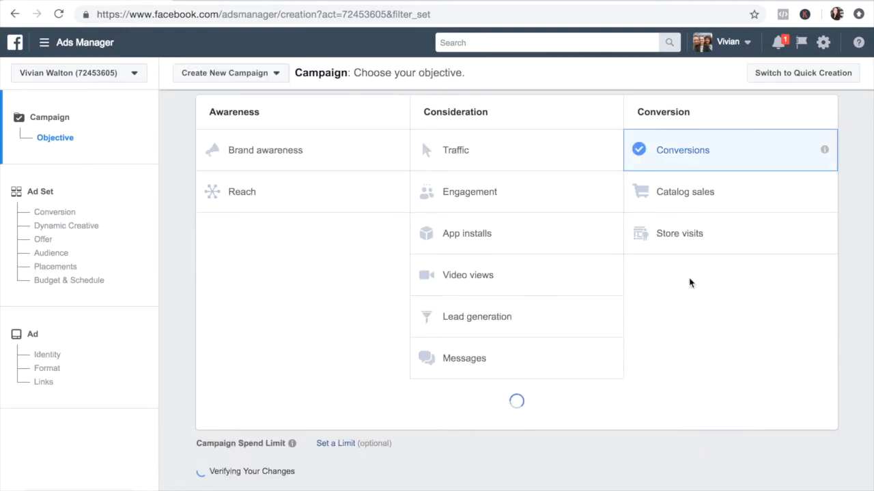
{"action": "scroll", "coordinate": [690, 283], "scroll_direction": "down", "scroll_amount": 6}
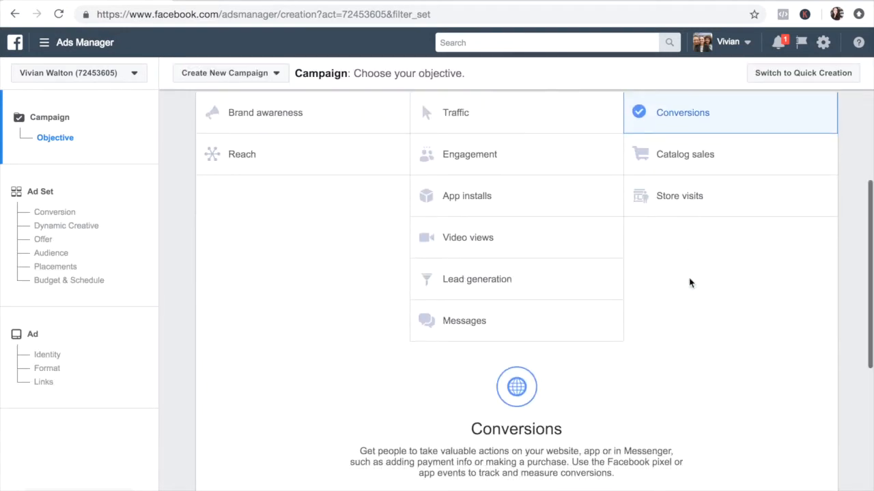
{"action": "scroll", "coordinate": [690, 283], "scroll_direction": "down", "scroll_amount": 5}
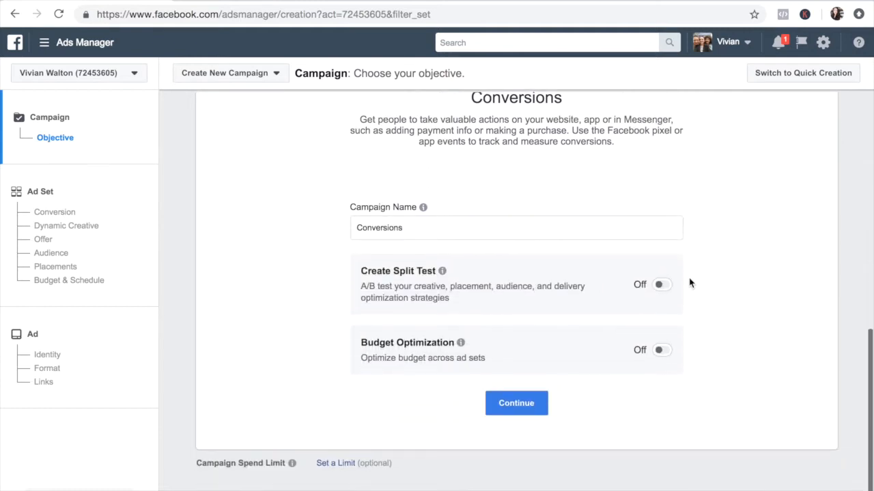
{"action": "left_click", "coordinate": [540, 403]}
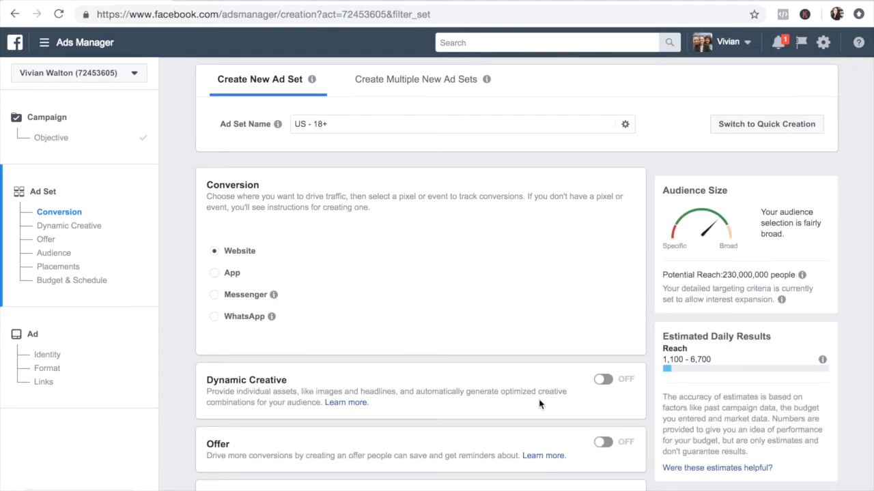
Step: Apply the saved audience Black Friday to the ad set, and look over the placements and the budget and schedule settings
{"action": "scroll", "coordinate": [539, 405], "scroll_direction": "down", "scroll_amount": 10}
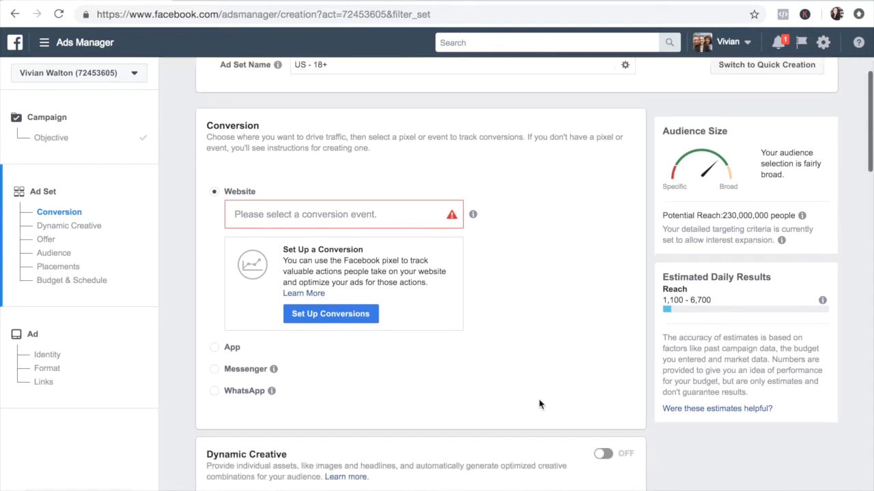
{"action": "scroll", "coordinate": [539, 404], "scroll_direction": "down", "scroll_amount": 4}
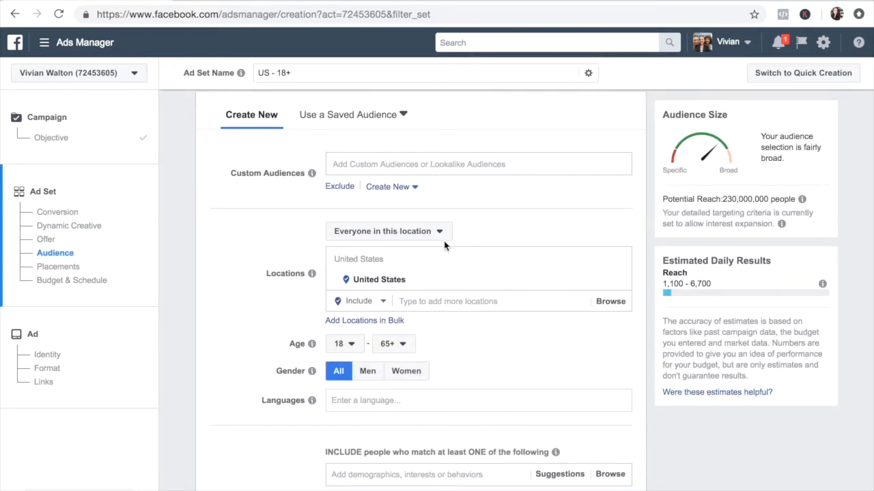
{"action": "left_click", "coordinate": [385, 119]}
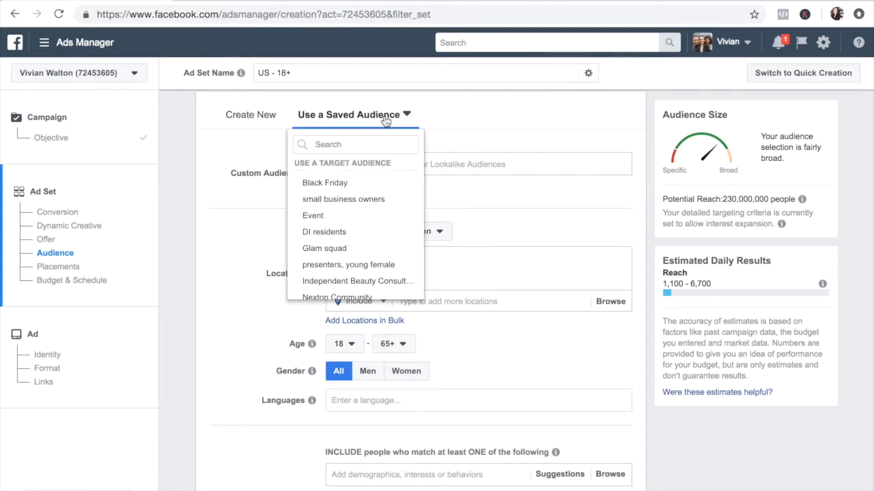
{"action": "left_click", "coordinate": [369, 182]}
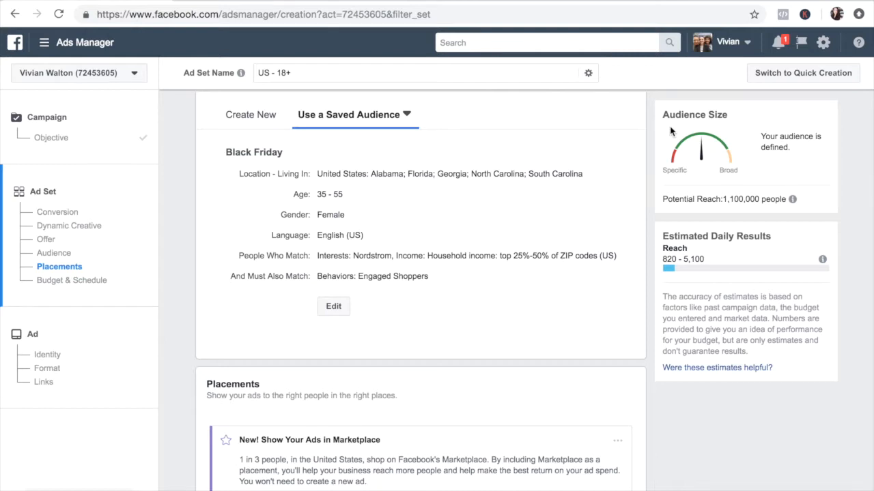
{"action": "scroll", "coordinate": [524, 299], "scroll_direction": "down", "scroll_amount": 4}
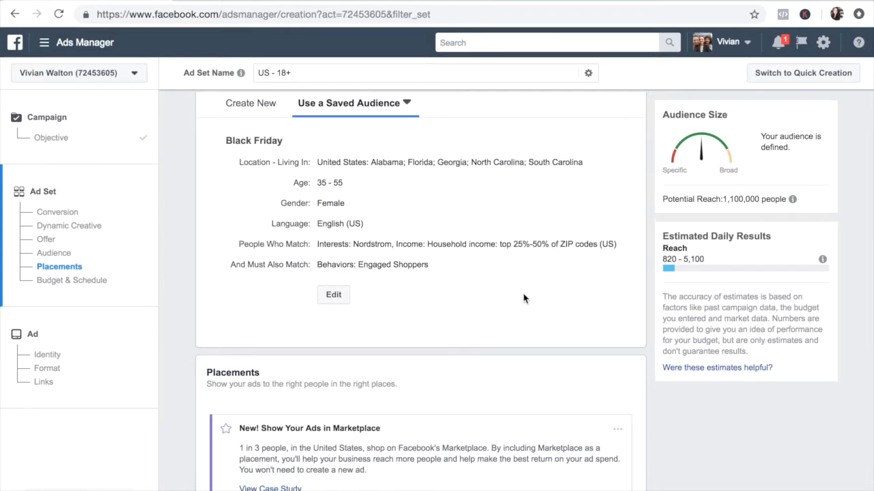
{"action": "scroll", "coordinate": [523, 299], "scroll_direction": "down", "scroll_amount": 4}
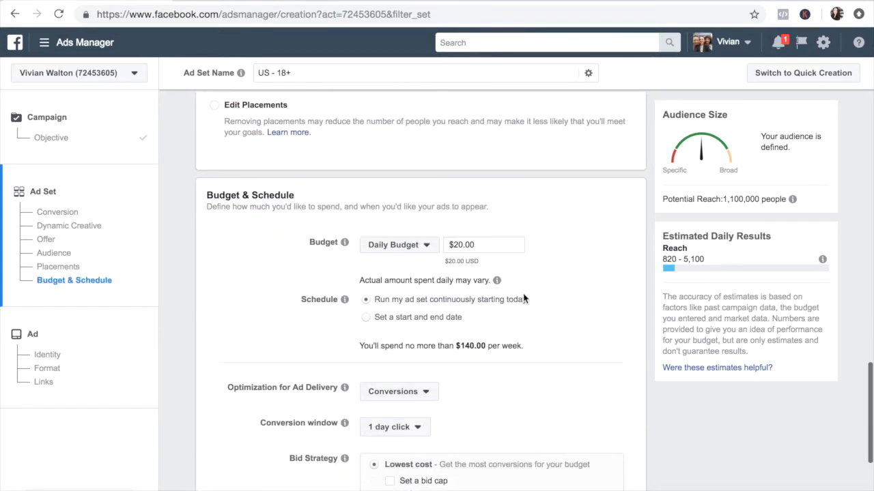
{"action": "scroll", "coordinate": [523, 298], "scroll_direction": "up", "scroll_amount": 8}
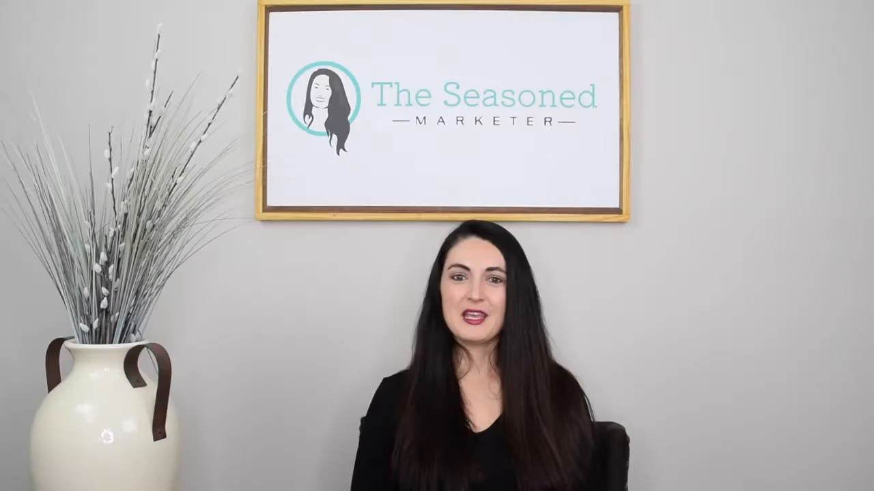